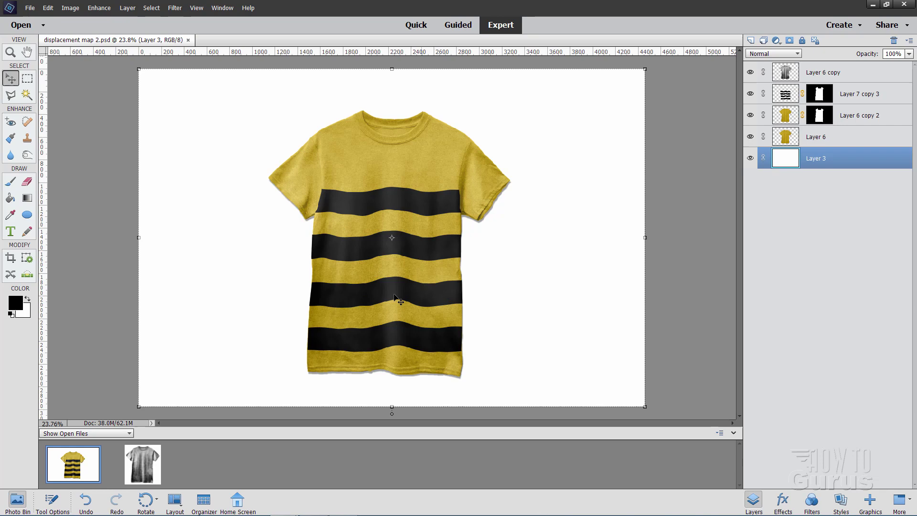
- Delete the top three layers (stripes and highlights), leaving the plain yellow shirt
{"action": "left_click", "coordinate": [840, 72]}
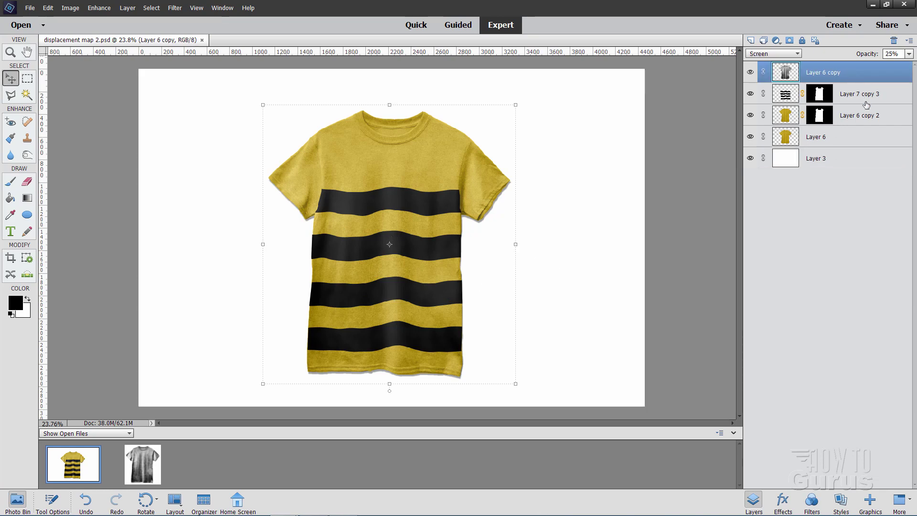
{"action": "left_click", "coordinate": [887, 120], "text": "shift"}
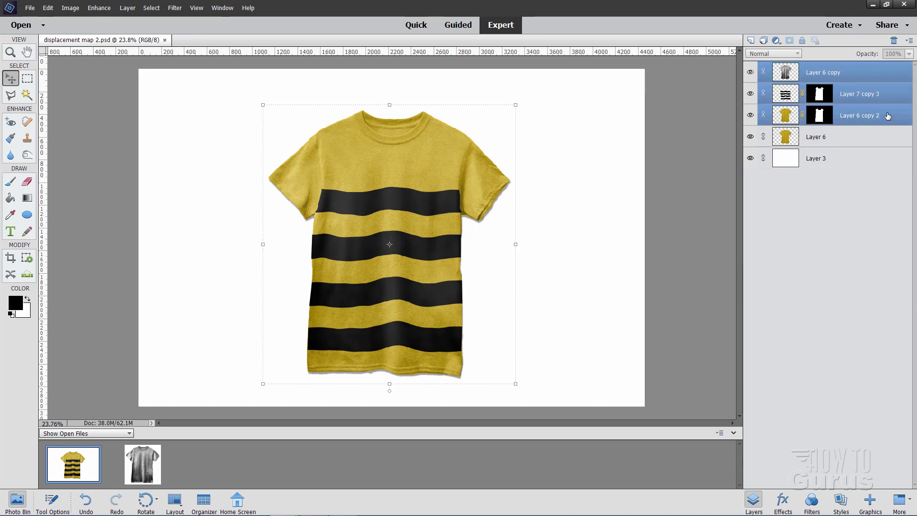
{"action": "left_click", "coordinate": [893, 40]}
{"action": "left_click", "coordinate": [440, 188]}
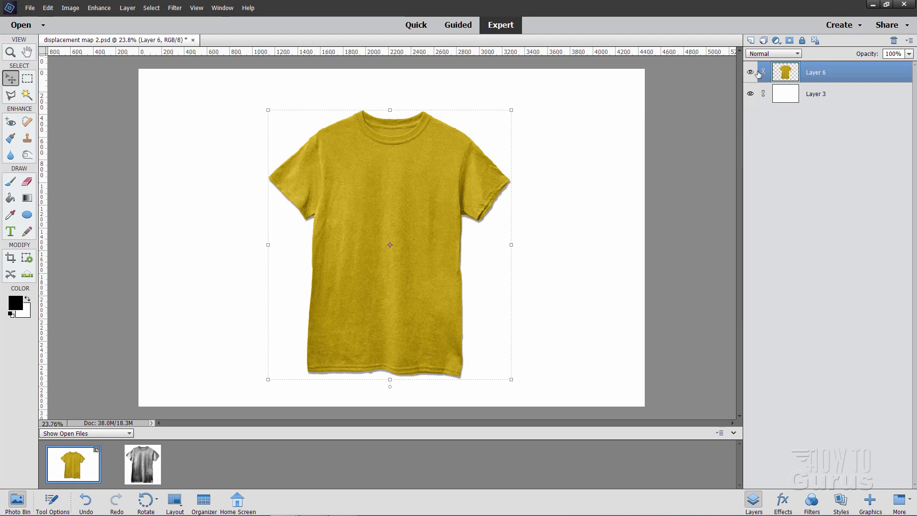
- Duplicate Layer 6 to create Layer 6 copy
{"action": "right_click", "coordinate": [813, 79]}
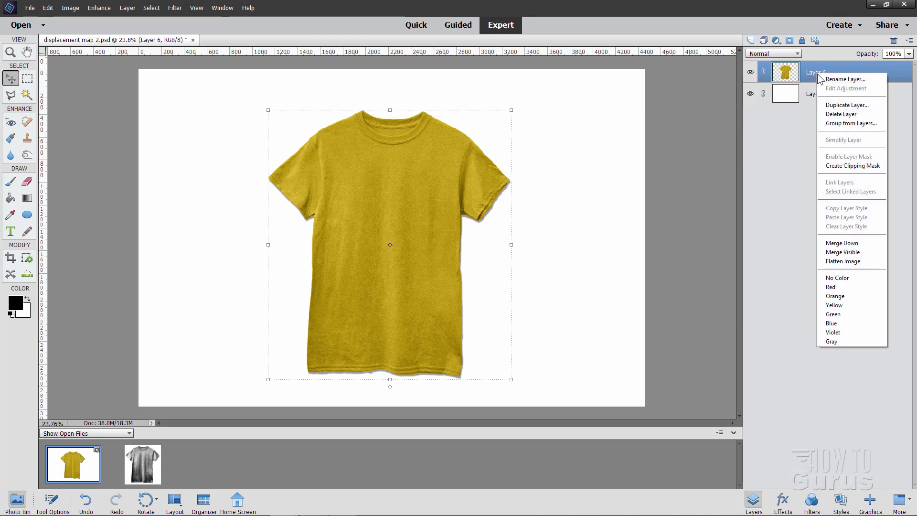
{"action": "left_click", "coordinate": [838, 105]}
{"action": "left_click", "coordinate": [544, 157]}
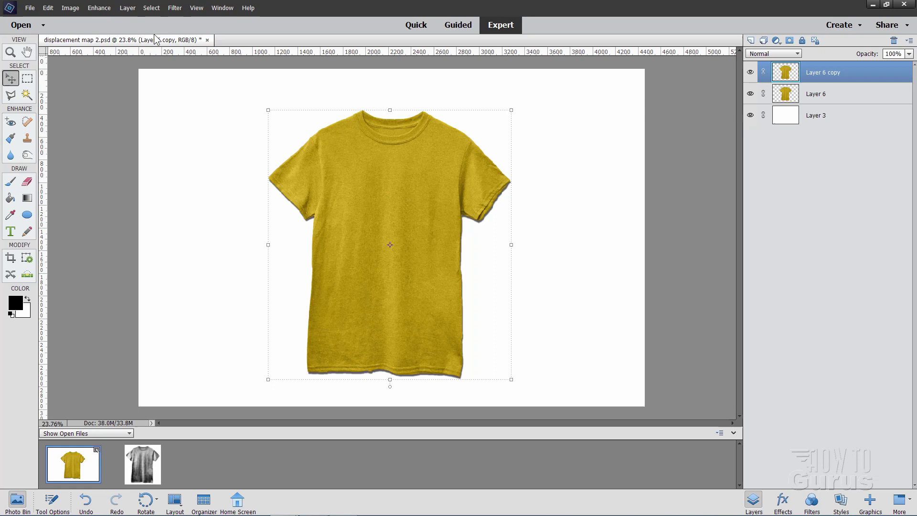
- Convert Layer 6 copy to black and white using the Newspaper style after comparing other styles
{"action": "left_click", "coordinate": [98, 8]}
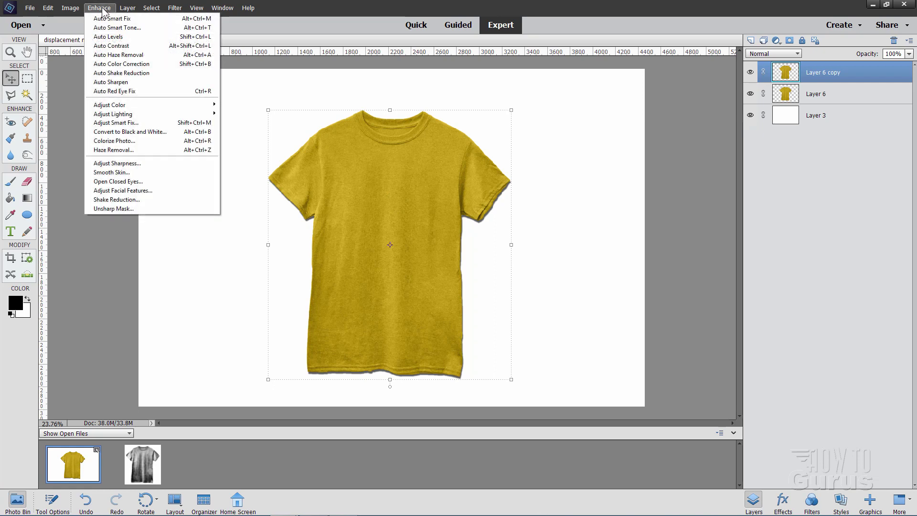
{"action": "left_click", "coordinate": [142, 132]}
{"action": "left_click_drag", "start_coordinate": [586, 96], "coordinate": [597, 96]}
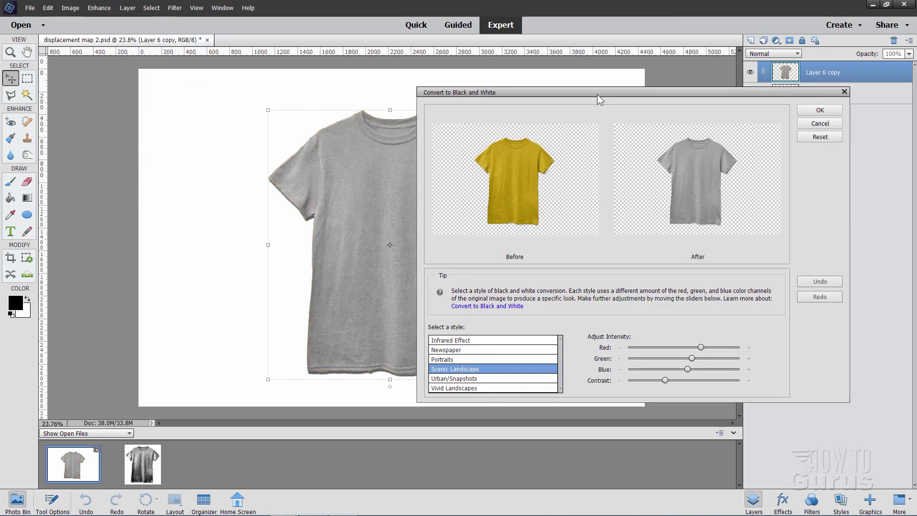
{"action": "left_click", "coordinate": [454, 350]}
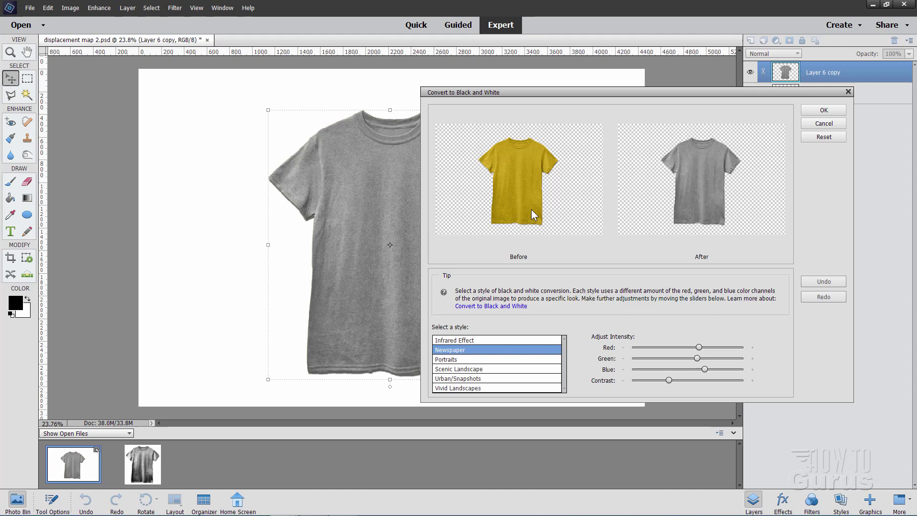
{"action": "left_click", "coordinate": [443, 362]}
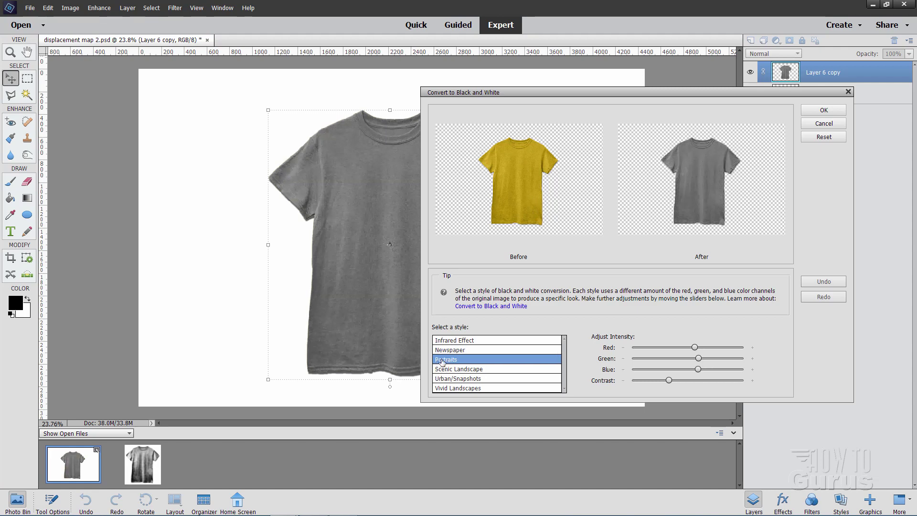
{"action": "left_click", "coordinate": [450, 370]}
{"action": "left_click", "coordinate": [461, 379]}
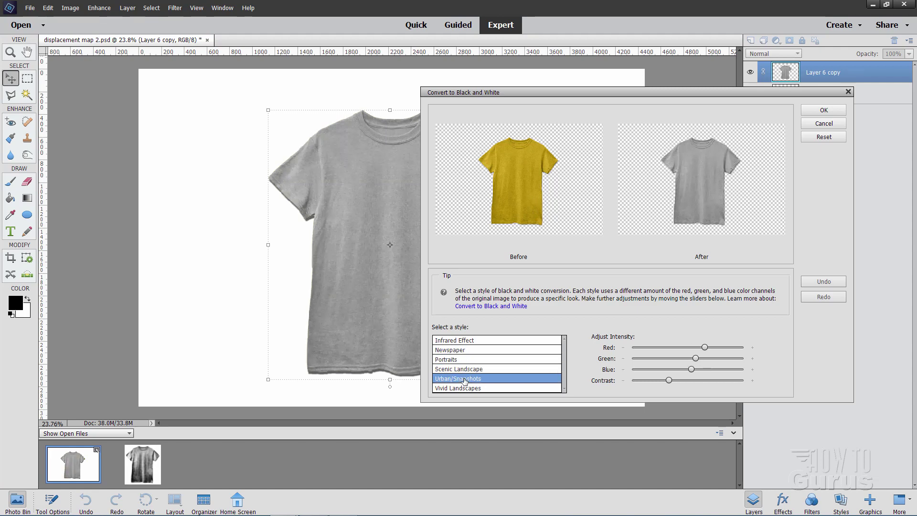
{"action": "left_click", "coordinate": [469, 389]}
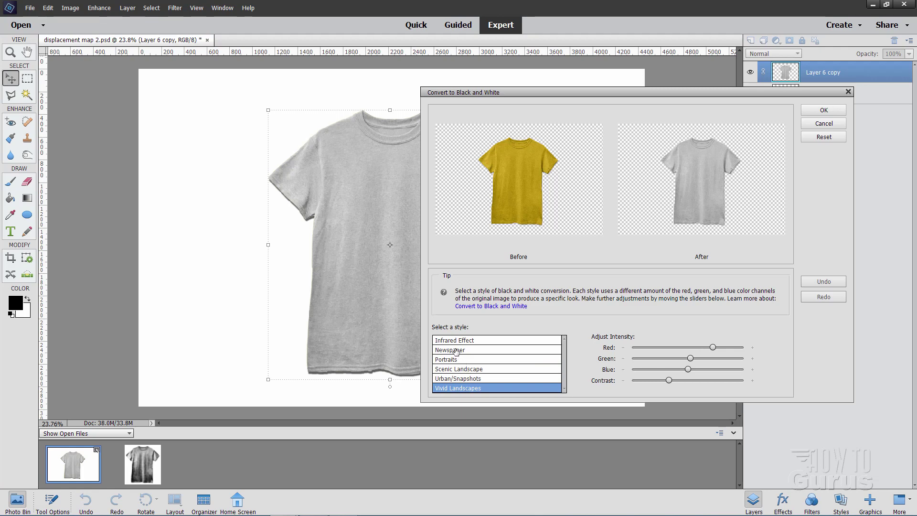
{"action": "left_click", "coordinate": [456, 351]}
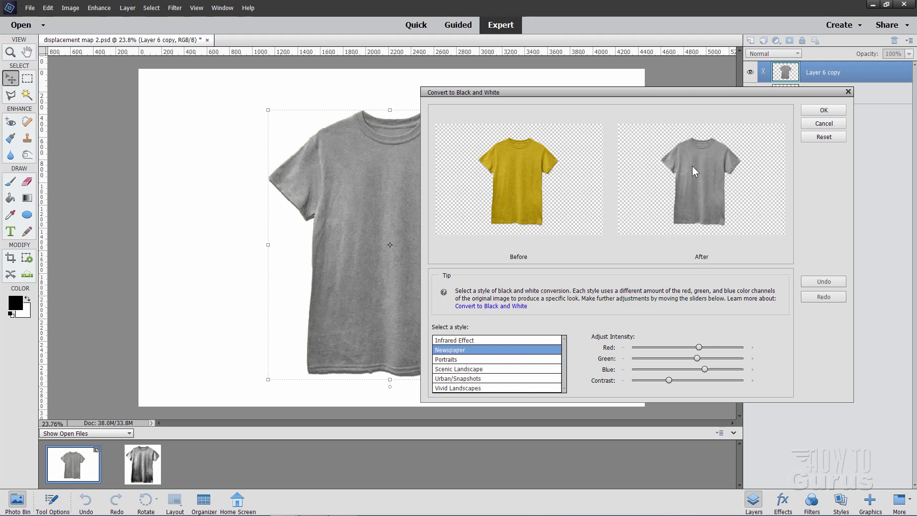
{"action": "left_click", "coordinate": [818, 113]}
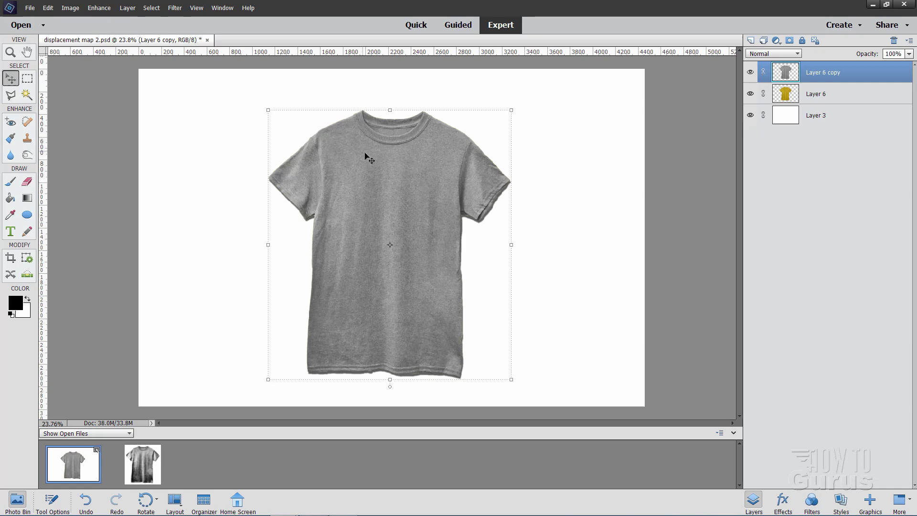
- Set Levels on the grey shirt copy to input values 120, 1.00 and 158
{"action": "left_click", "coordinate": [100, 9]}
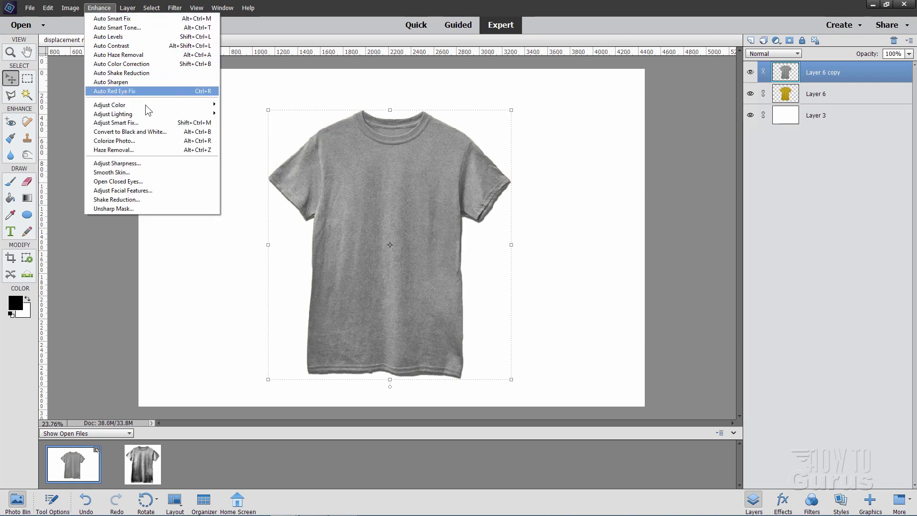
{"action": "mouse_move", "coordinate": [155, 114]}
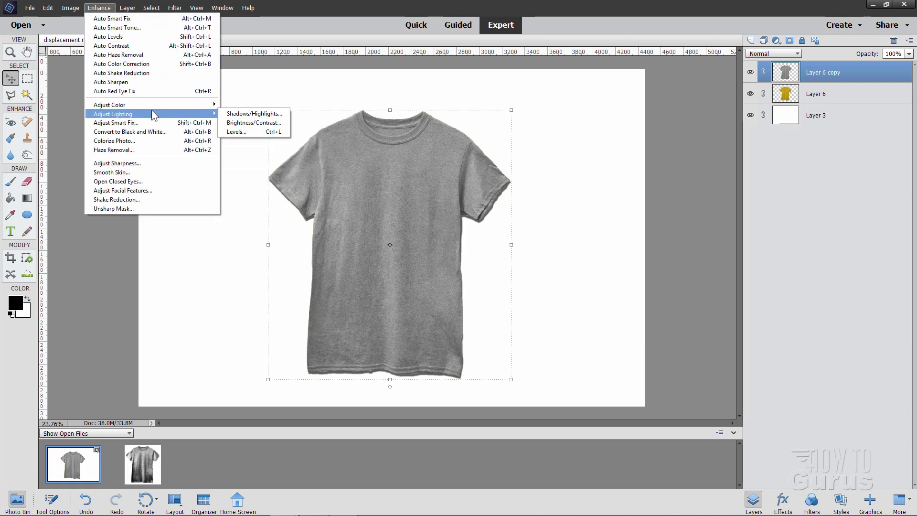
{"action": "left_click", "coordinate": [249, 132]}
{"action": "left_click_drag", "start_coordinate": [700, 214], "coordinate": [626, 206]}
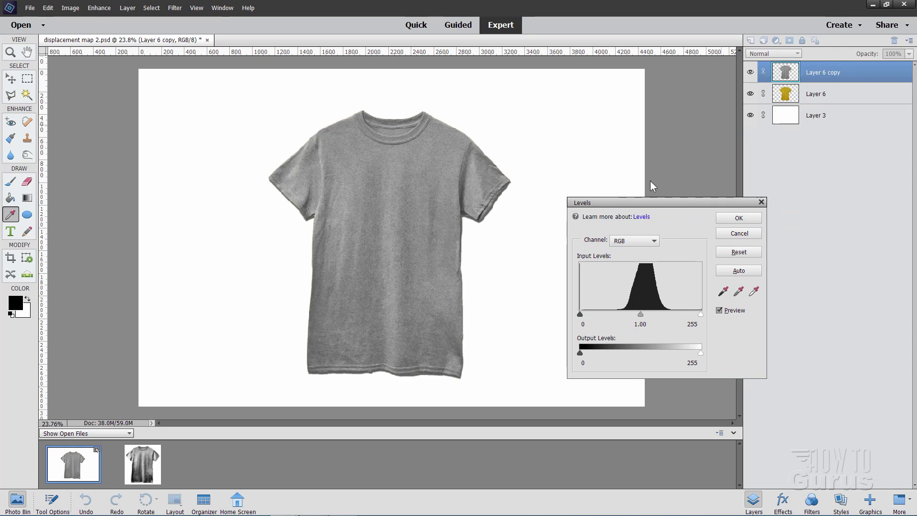
{"action": "left_click_drag", "start_coordinate": [643, 201], "coordinate": [619, 191]}
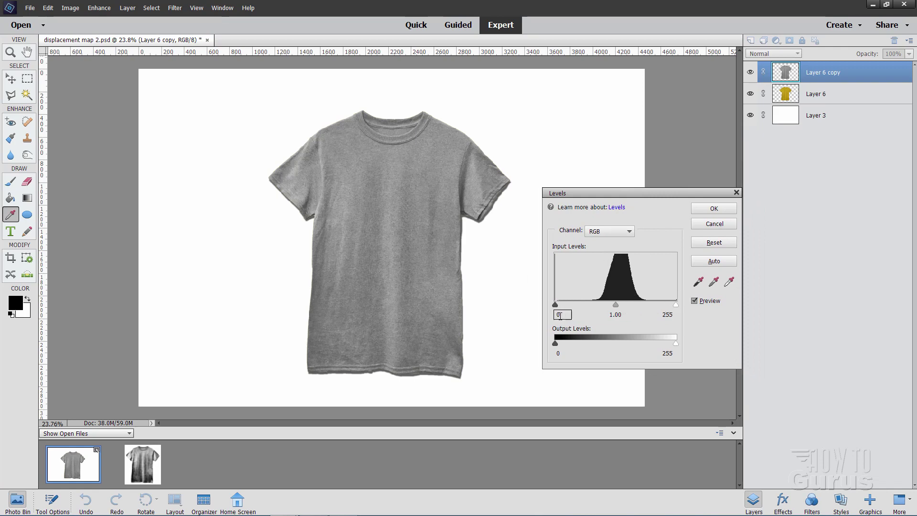
{"action": "left_click_drag", "start_coordinate": [675, 304], "coordinate": [644, 306]}
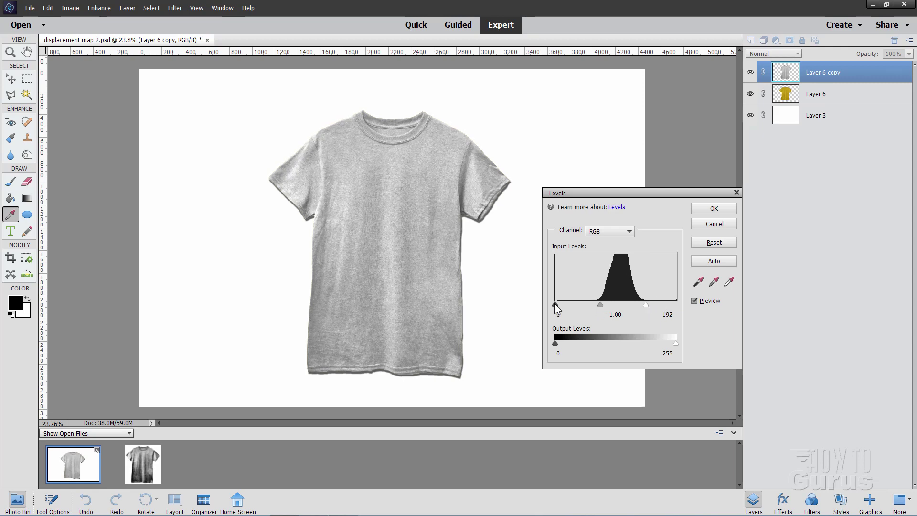
{"action": "left_click_drag", "start_coordinate": [555, 304], "coordinate": [593, 302]}
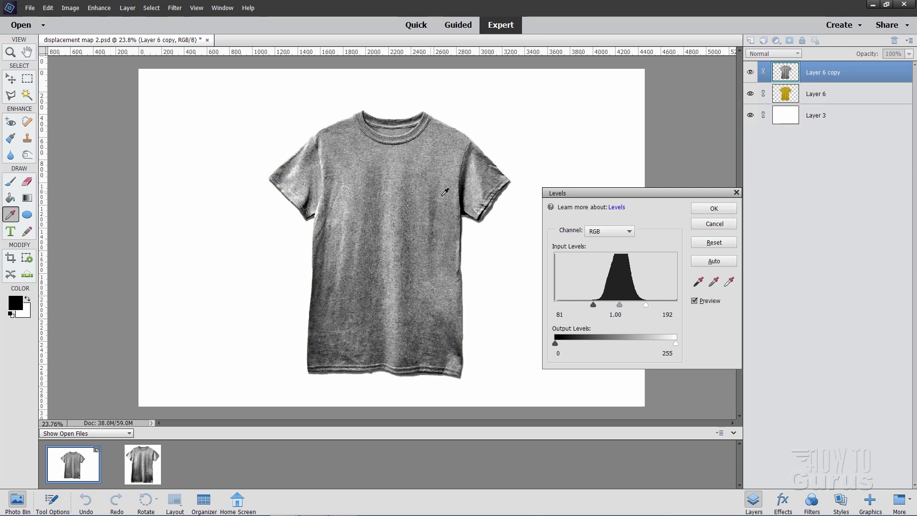
{"action": "mouse_move", "coordinate": [646, 307]}
{"action": "left_mouse_down"}
{"action": "mouse_move", "coordinate": [602, 305]}
{"action": "mouse_move", "coordinate": [630, 304]}
{"action": "left_mouse_up"}
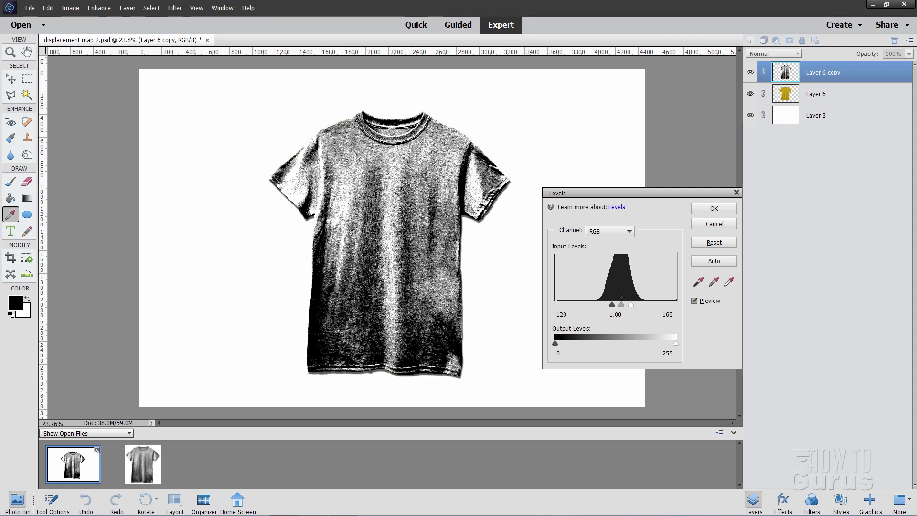
{"action": "left_click_drag", "start_coordinate": [630, 304], "coordinate": [629, 305]}
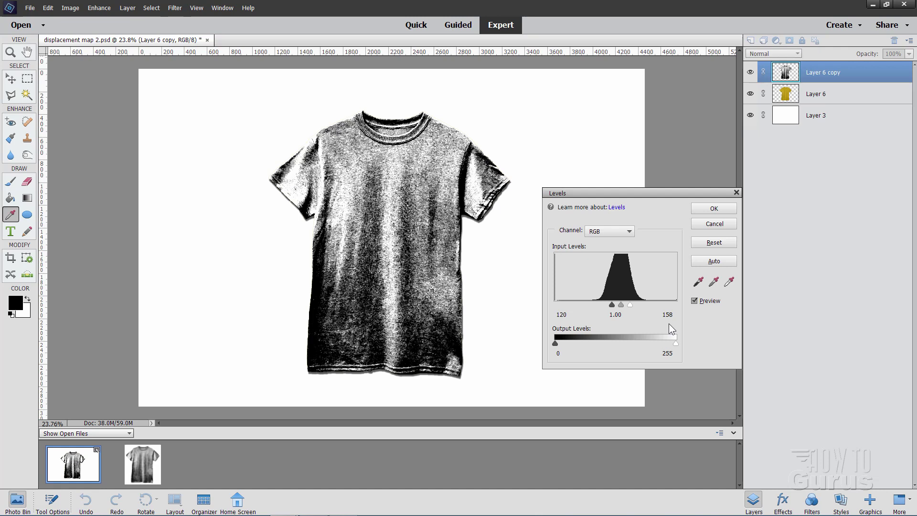
- Confirm the Levels, then apply a 20-pixel Gaussian Blur to Layer 6 copy
{"action": "left_click", "coordinate": [714, 224]}
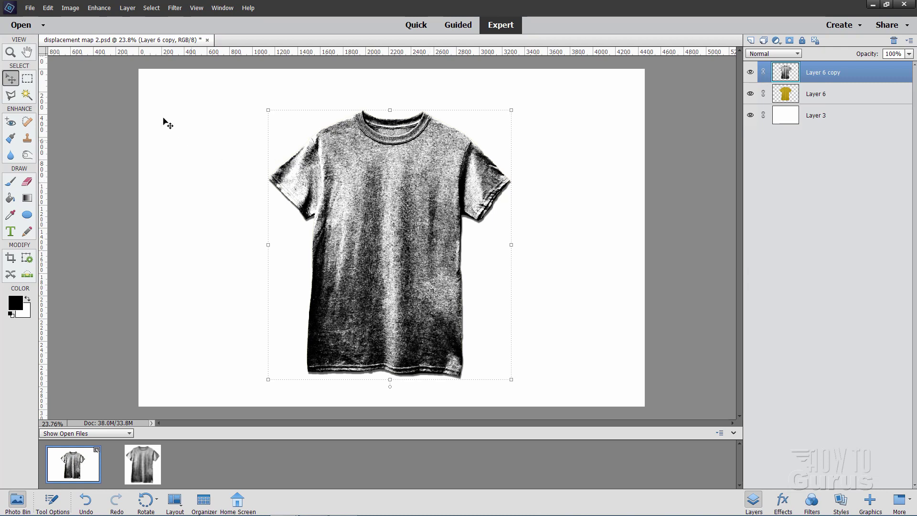
{"action": "left_click", "coordinate": [174, 7]}
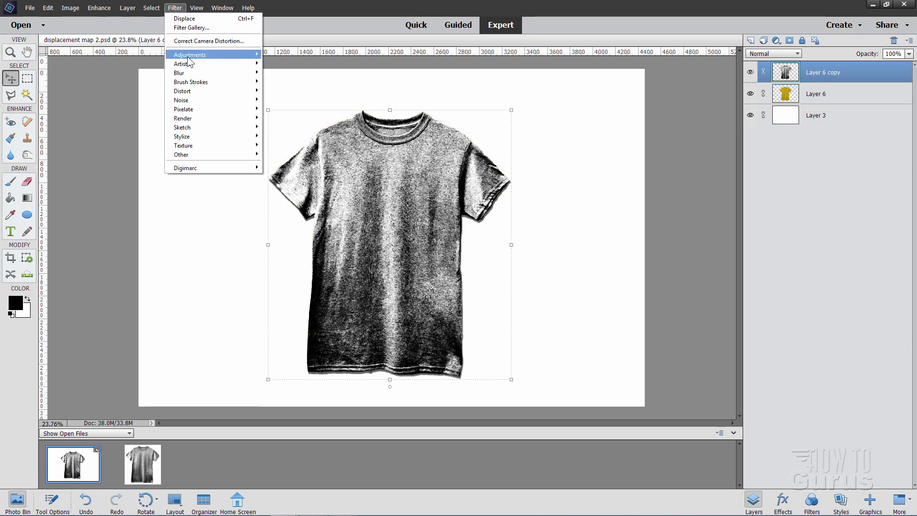
{"action": "mouse_move", "coordinate": [200, 74]}
{"action": "left_click", "coordinate": [286, 100]}
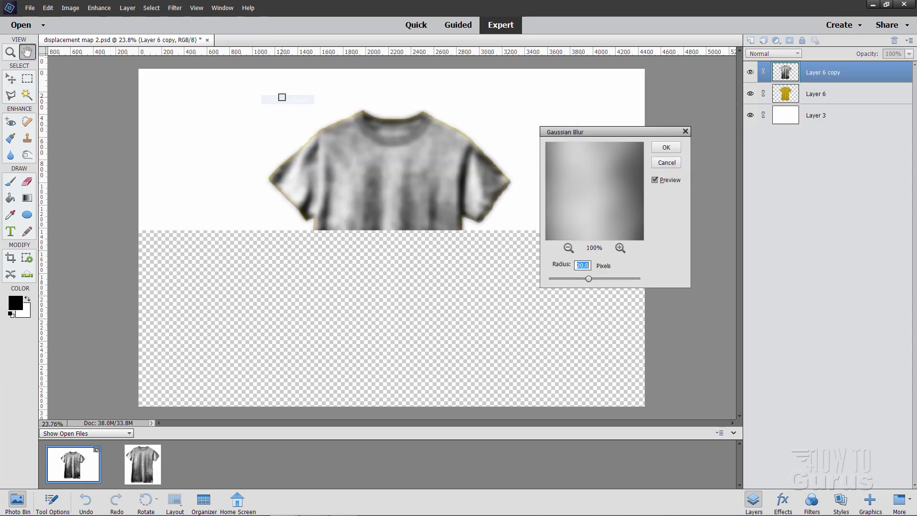
{"action": "left_click", "coordinate": [584, 269]}
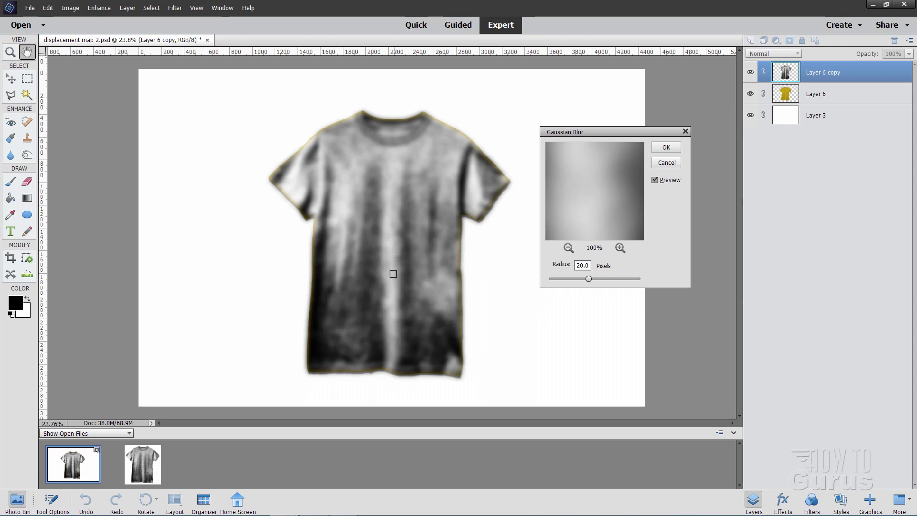
{"action": "left_click", "coordinate": [668, 152]}
{"action": "key", "text": "v"}
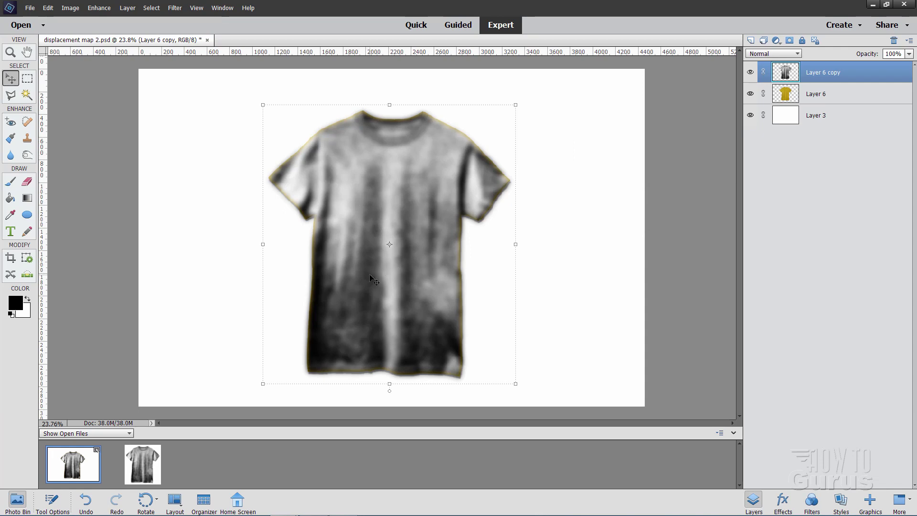
- Load Layer 6 copy's outline as a selection and copy the blurred shirt
{"action": "key", "text": "ctrl"}
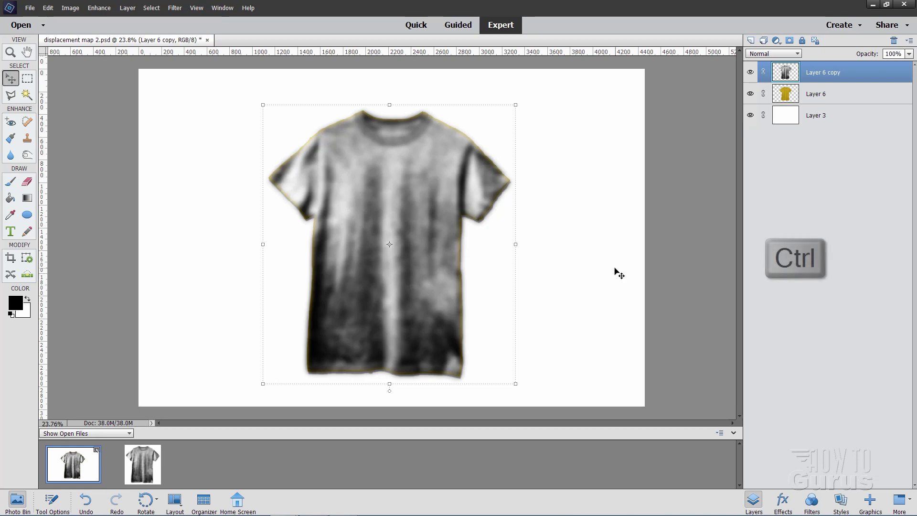
{"action": "left_click", "coordinate": [785, 72], "text": "ctrl"}
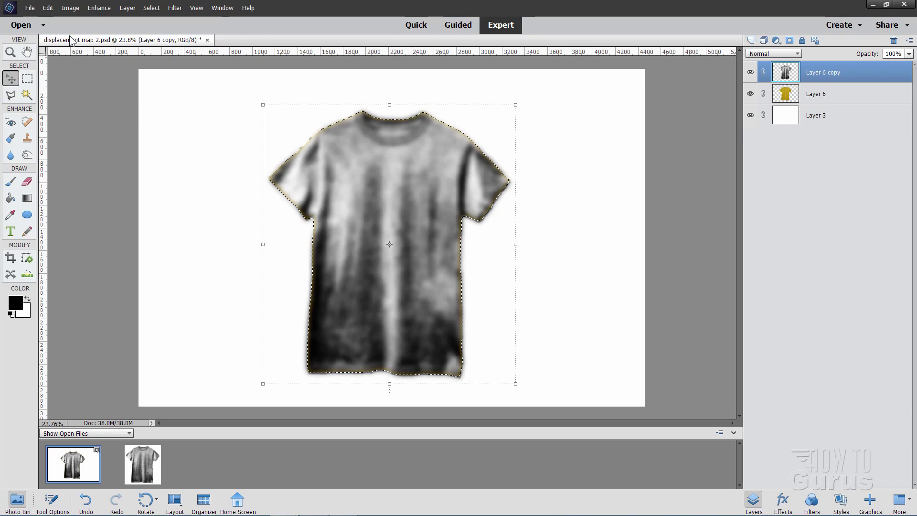
{"action": "left_click", "coordinate": [47, 7]}
{"action": "left_click", "coordinate": [66, 58]}
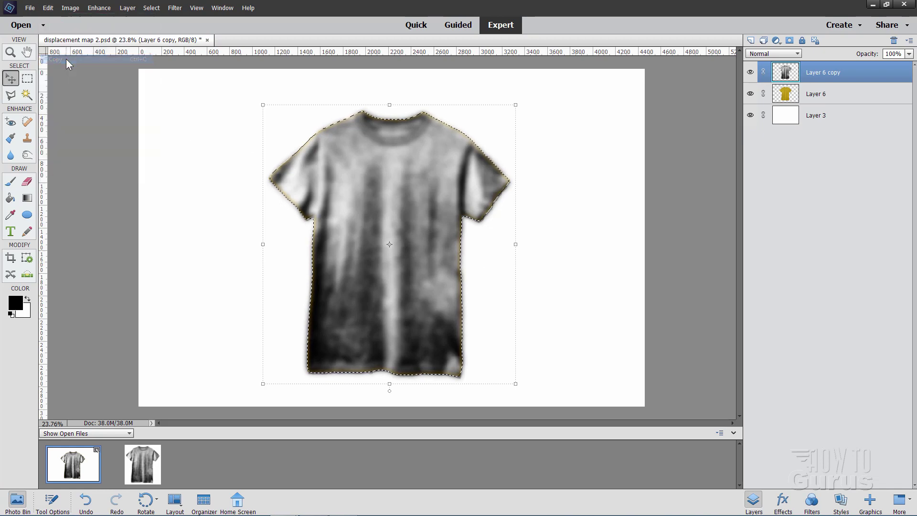
- Paste the blurred shirt into a new clipboard-sized blank document
{"action": "left_click", "coordinate": [29, 7]}
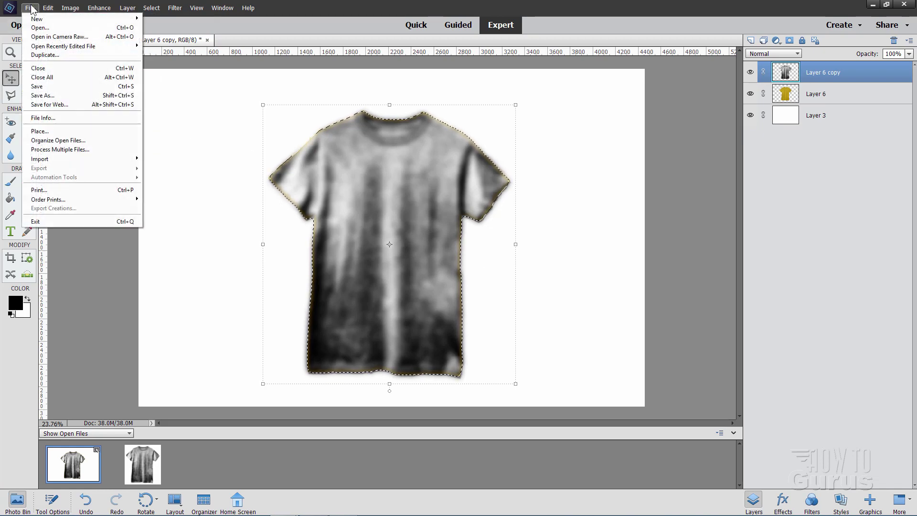
{"action": "mouse_move", "coordinate": [120, 21]}
{"action": "left_click", "coordinate": [162, 18]}
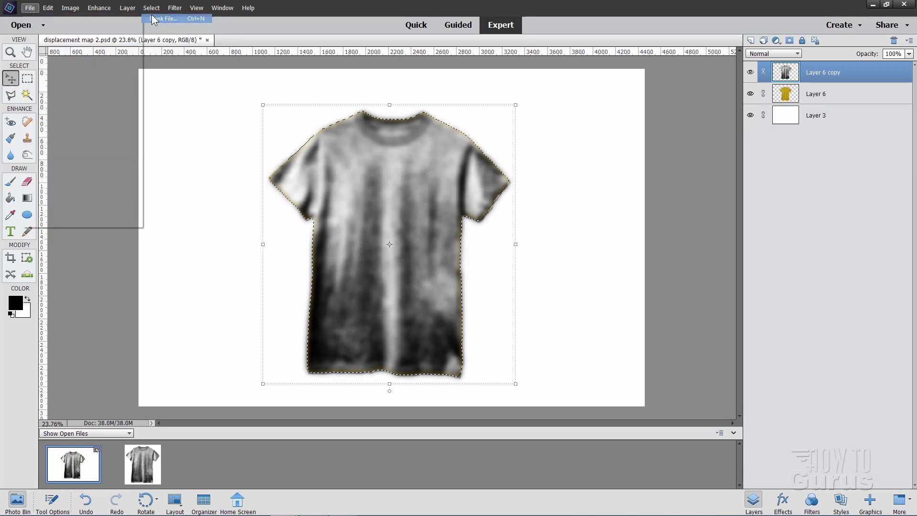
{"action": "left_click_drag", "start_coordinate": [453, 129], "coordinate": [627, 161]}
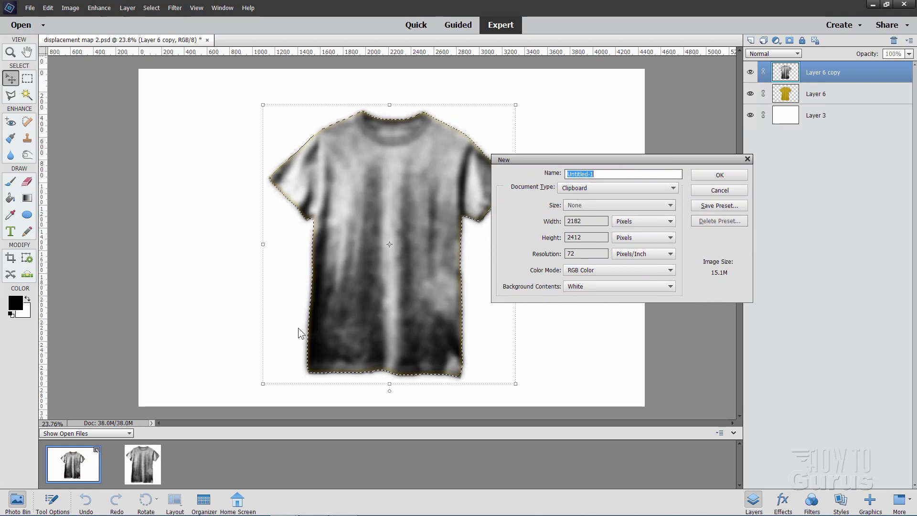
{"action": "left_click", "coordinate": [726, 175]}
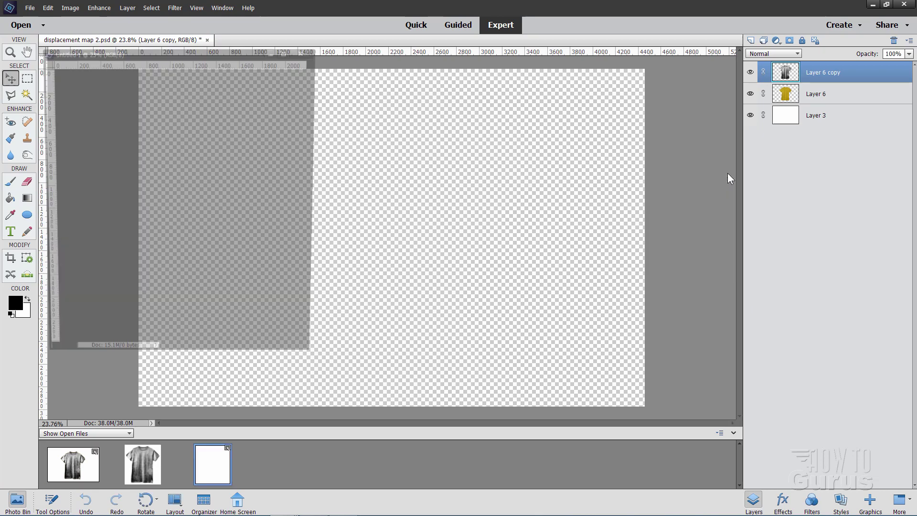
{"action": "left_click", "coordinate": [48, 8]}
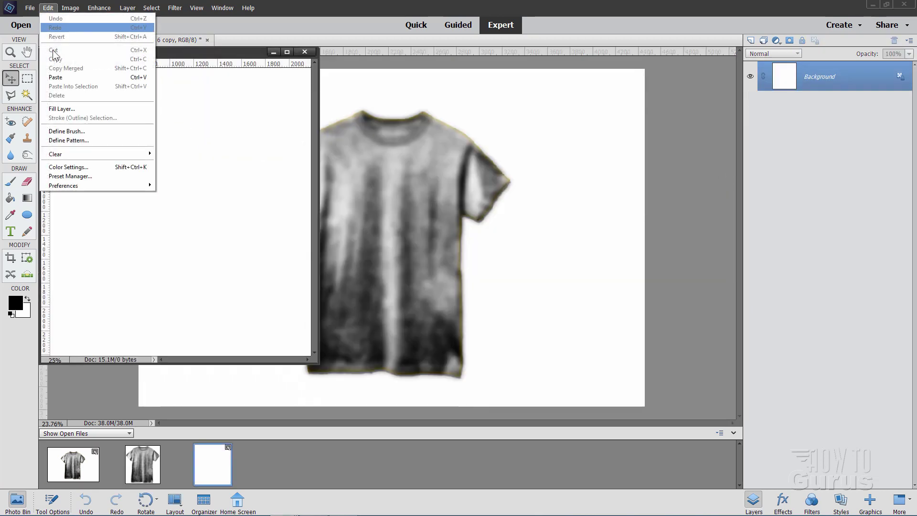
{"action": "left_click", "coordinate": [56, 75]}
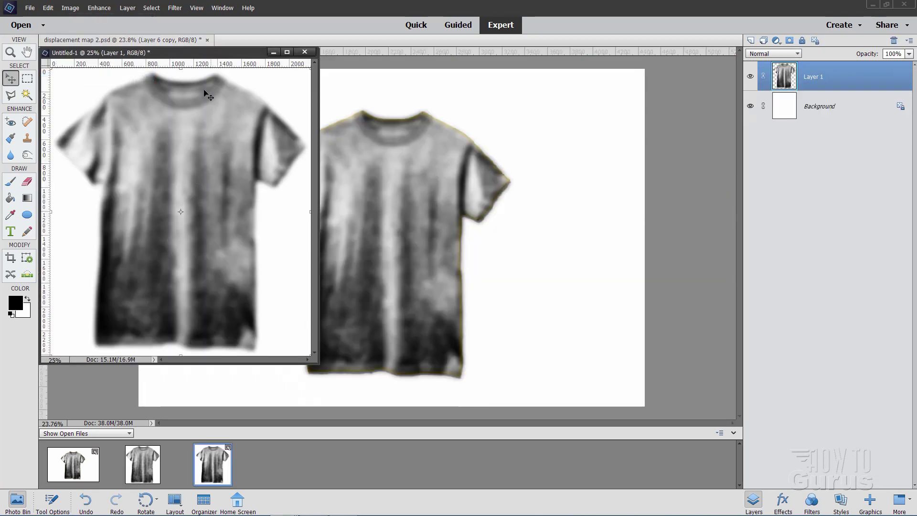
{"action": "left_click_drag", "start_coordinate": [172, 54], "coordinate": [191, 85]}
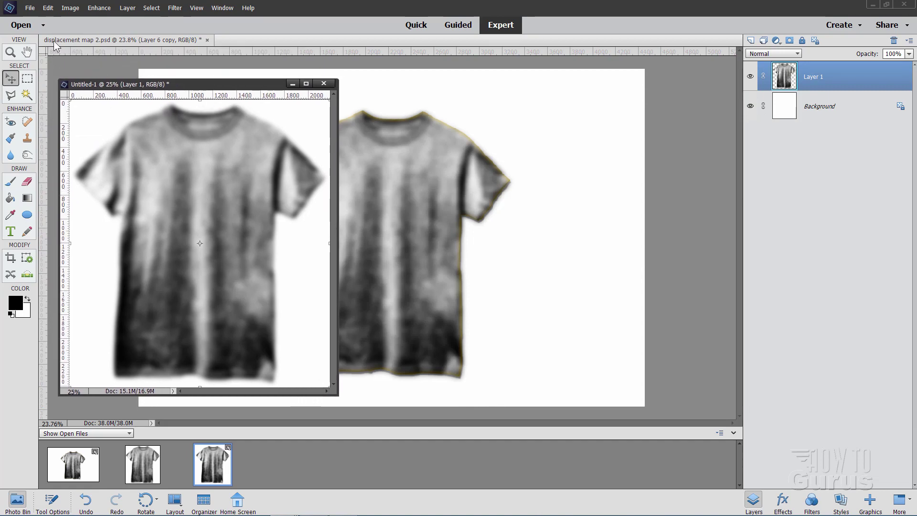
- Save the new document as 'displacement map texture 2.psd' in PSE Graphics and close it
{"action": "left_click", "coordinate": [30, 12]}
{"action": "left_click", "coordinate": [47, 86]}
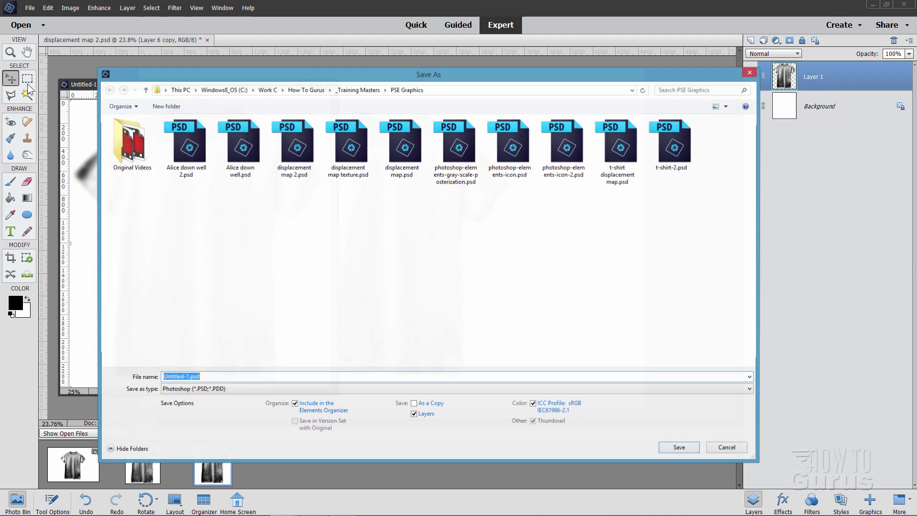
{"action": "left_click", "coordinate": [300, 173]}
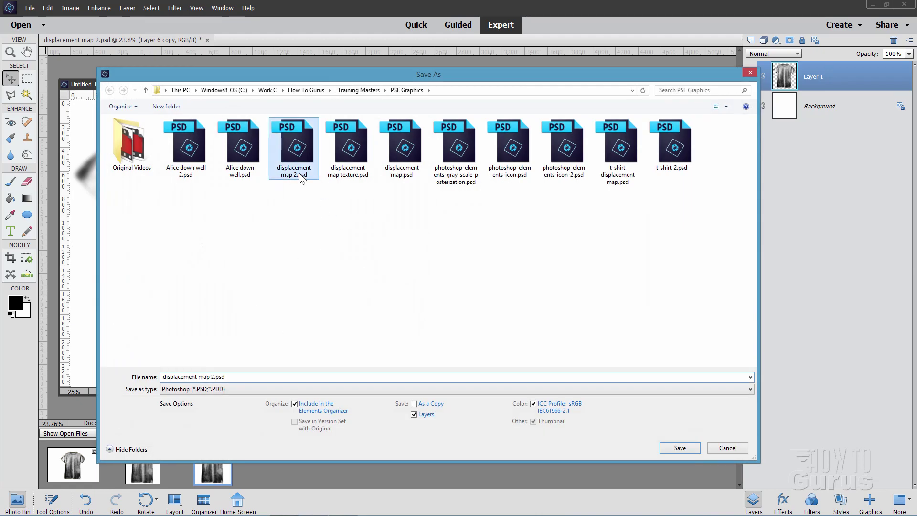
{"action": "left_click", "coordinate": [359, 181]}
{"action": "left_click", "coordinate": [257, 378]}
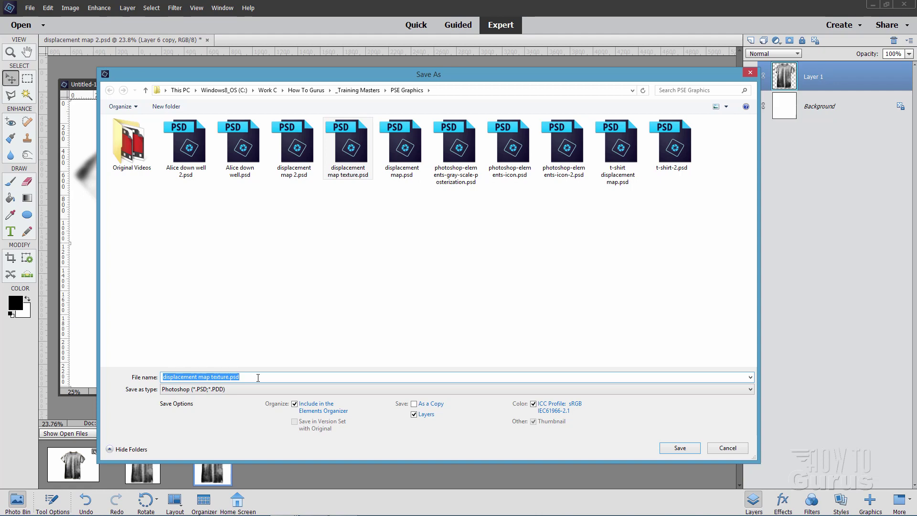
{"action": "left_click", "coordinate": [258, 377]}
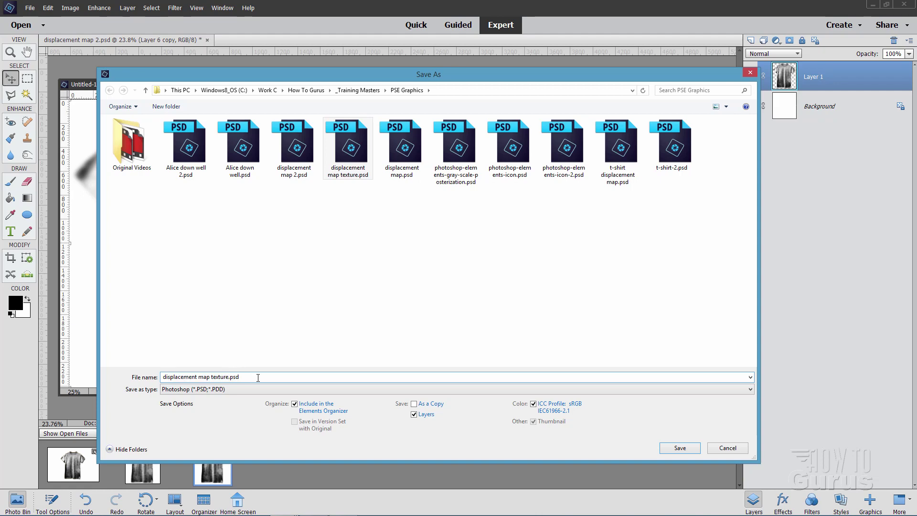
{"action": "key", "text": "Left"}
{"action": "key", "text": "Left"}
{"action": "key", "text": "Left"}
{"action": "key", "text": "Left"}
{"action": "type", "text": "2"}
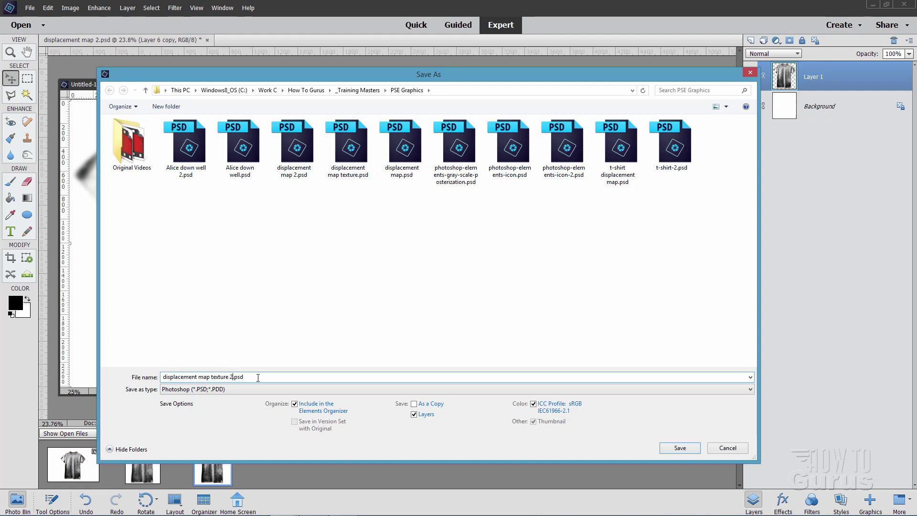
{"action": "left_click", "coordinate": [678, 447]}
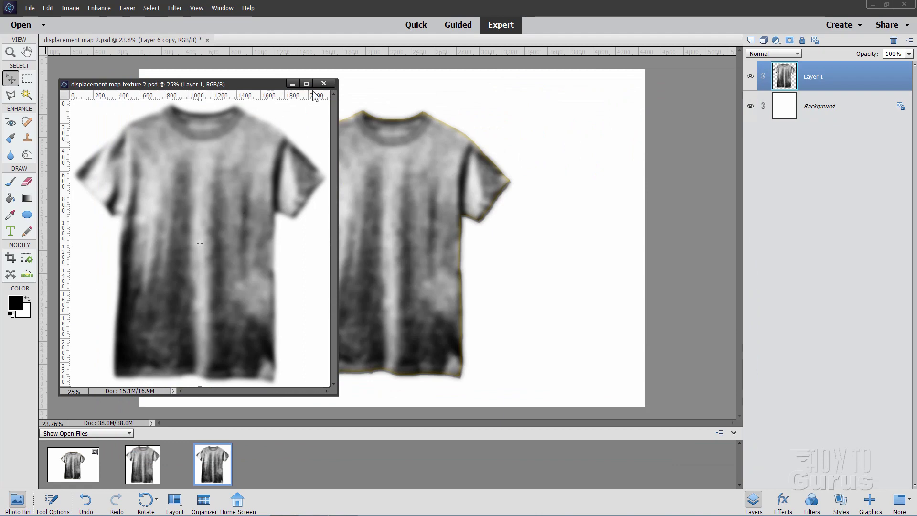
{"action": "left_click", "coordinate": [324, 83]}
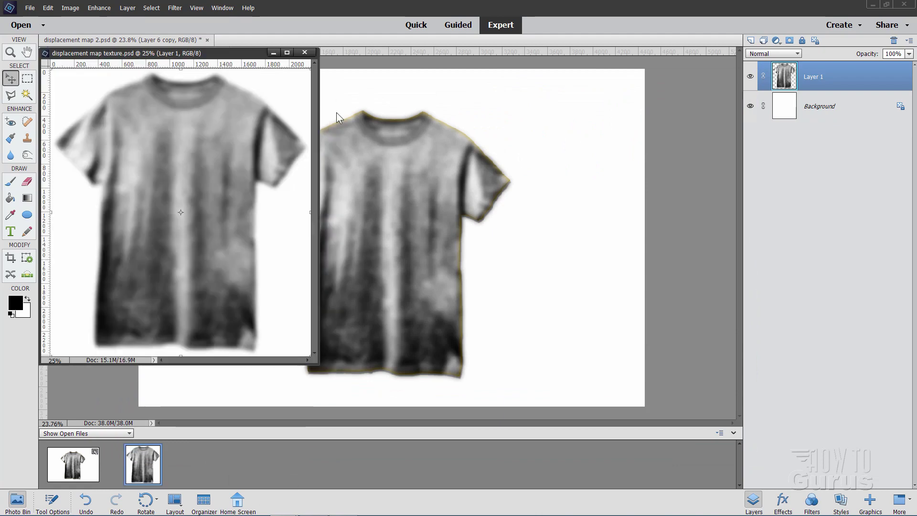
- Close the older texture file, deselect, hide Layer 6 copy and select Layer 6
{"action": "left_click", "coordinate": [305, 52]}
{"action": "left_click", "coordinate": [151, 7]}
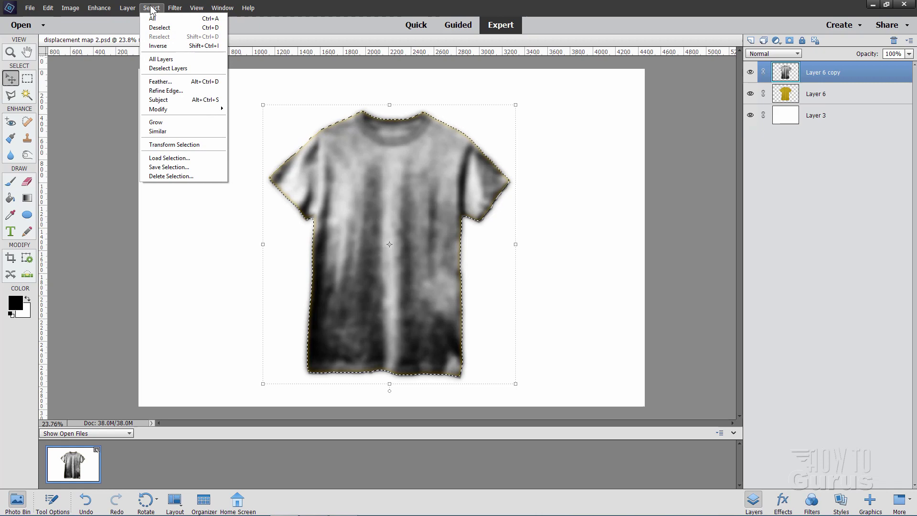
{"action": "left_click", "coordinate": [155, 26]}
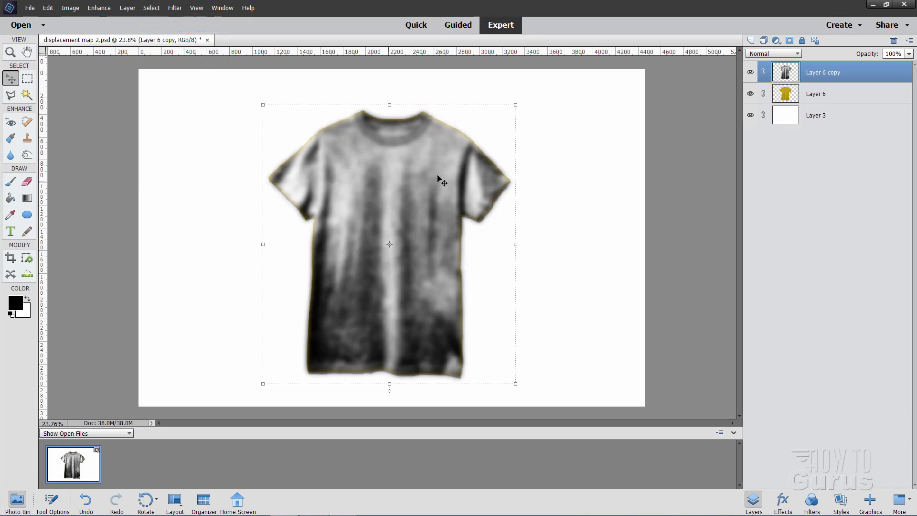
{"action": "left_click", "coordinate": [750, 72]}
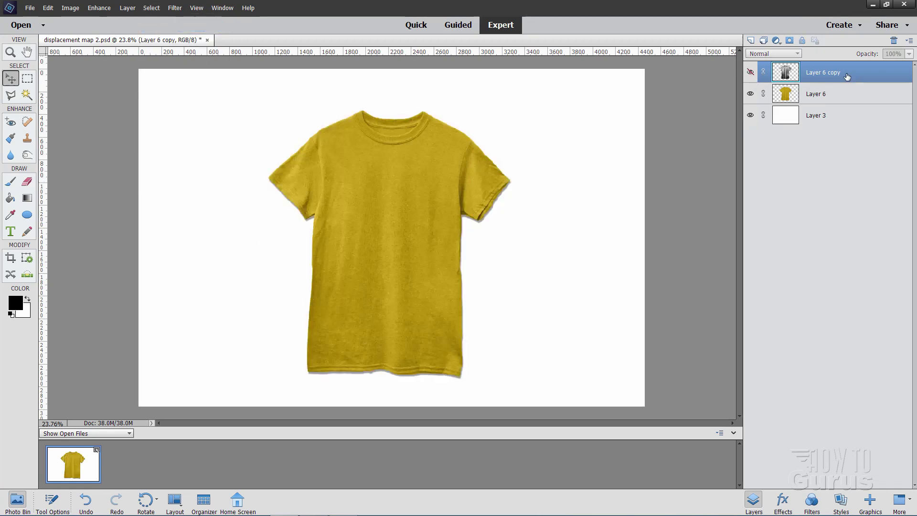
{"action": "left_click", "coordinate": [797, 93]}
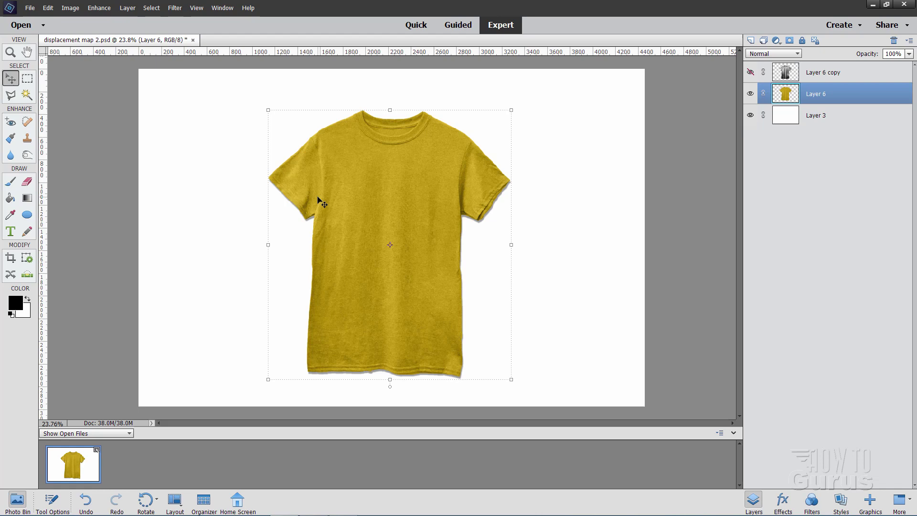
- Choose the Polygonal Lasso tool and set its feather to 1 px
{"action": "left_click", "coordinate": [12, 96]}
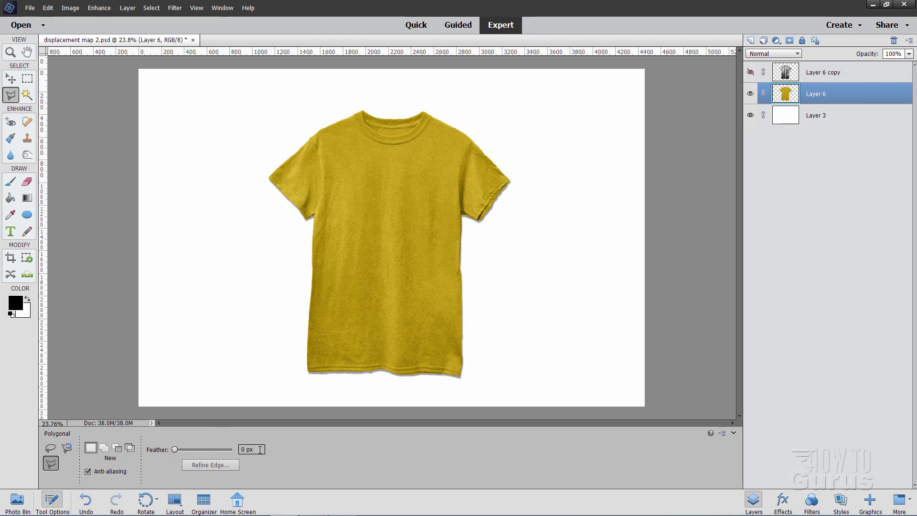
{"action": "left_click", "coordinate": [245, 450]}
{"action": "key", "text": "BackSpace"}
{"action": "type", "text": "1"}
{"action": "key", "text": "Return"}
- Trace the shirt-body outline from the left shoulder down the armhole to the hem
{"action": "left_click", "coordinate": [345, 120]}
{"action": "left_click", "coordinate": [318, 133]}
{"action": "left_click", "coordinate": [317, 147]}
{"action": "left_click", "coordinate": [322, 190]}
{"action": "left_click", "coordinate": [314, 221]}
{"action": "left_click", "coordinate": [308, 372]}
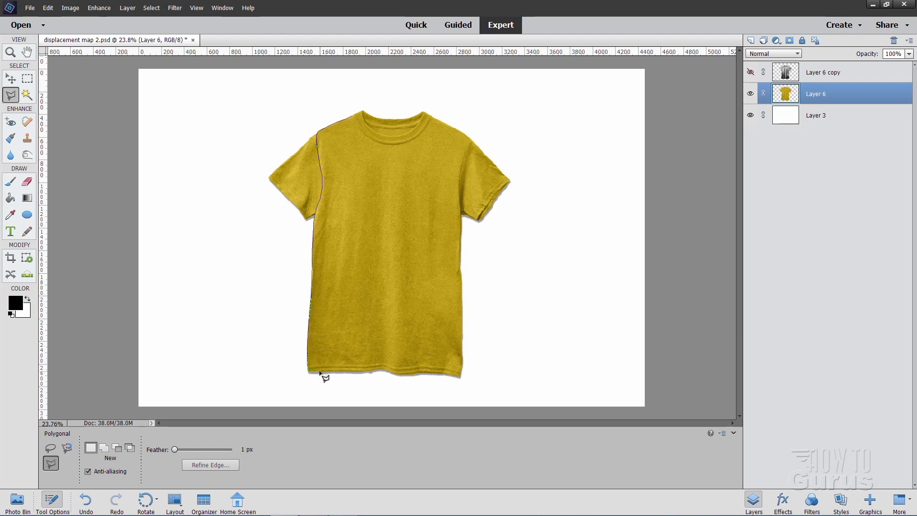
{"action": "left_click", "coordinate": [401, 373]}
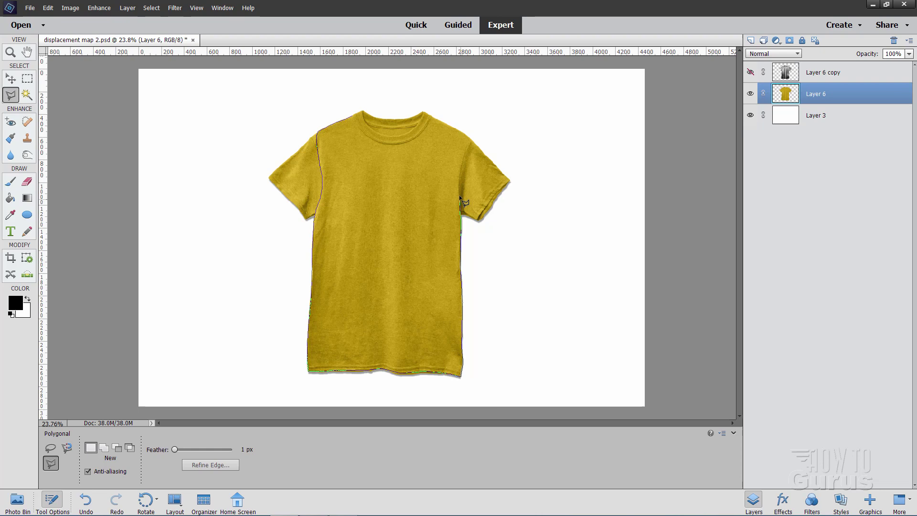
- Continue up the right armhole and around the neckline, closing the body selection
{"action": "left_click", "coordinate": [459, 169]}
{"action": "left_click", "coordinate": [462, 161]}
{"action": "left_click", "coordinate": [433, 117]}
{"action": "left_click", "coordinate": [424, 136]}
{"action": "left_click", "coordinate": [396, 147]}
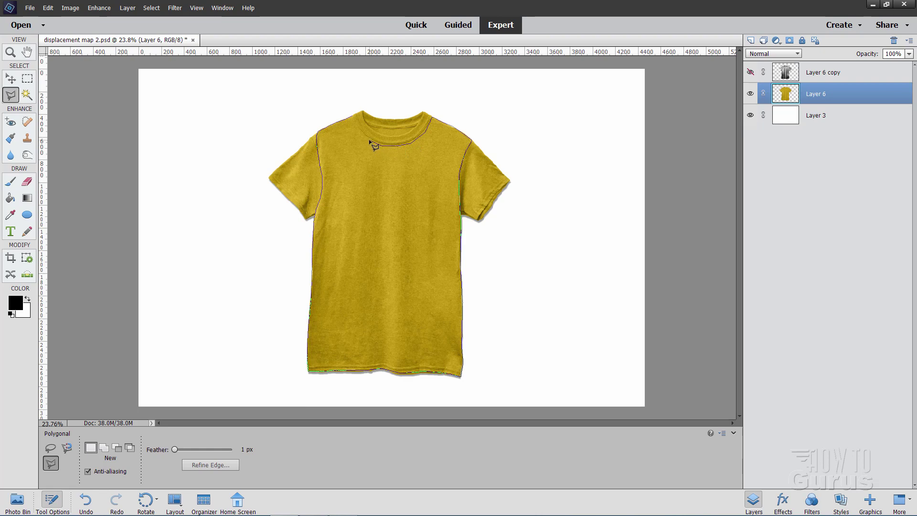
{"action": "left_click", "coordinate": [370, 144]}
{"action": "left_click", "coordinate": [354, 117]}
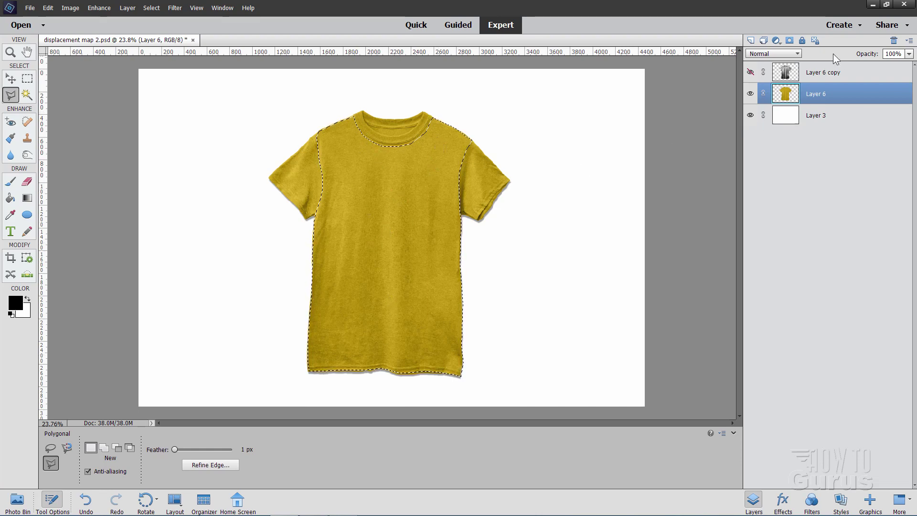
- Add a layer mask to Layer 6 from the body selection, then disable it
{"action": "left_click", "coordinate": [790, 40]}
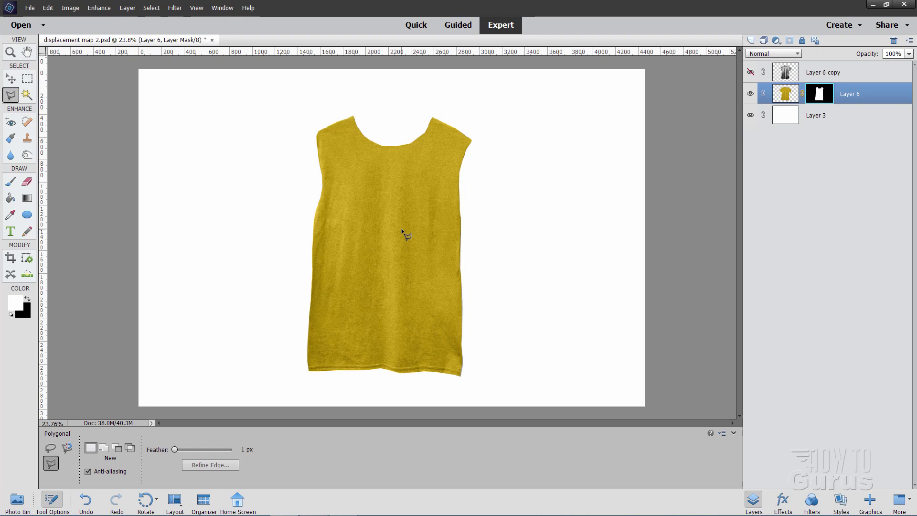
{"action": "right_click", "coordinate": [826, 100]}
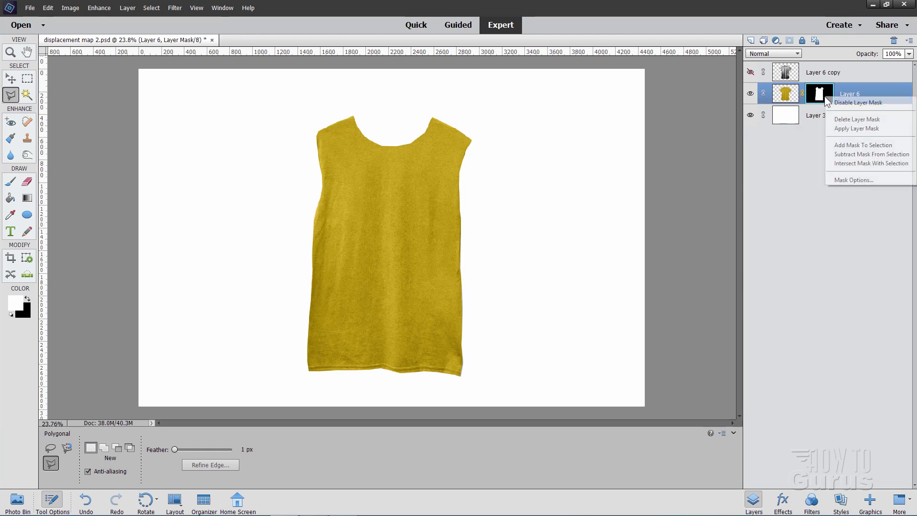
{"action": "left_click", "coordinate": [856, 102]}
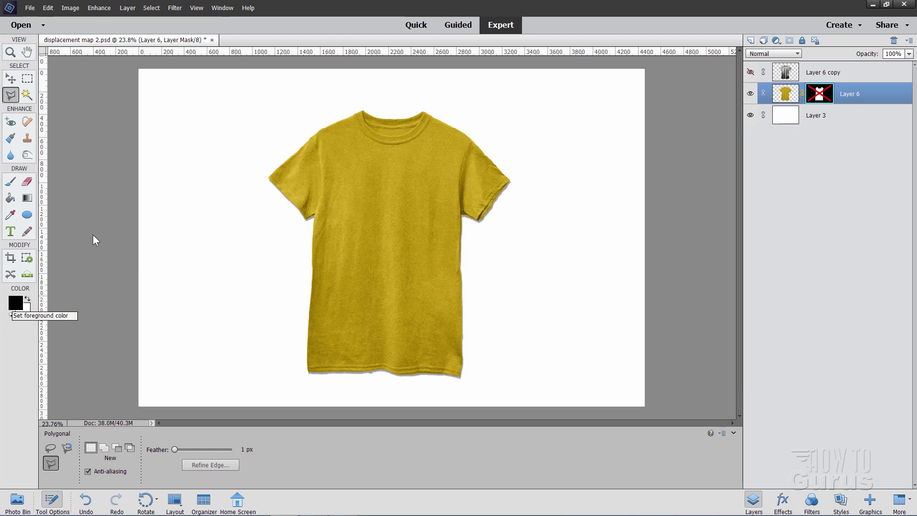
- Draw a wide, thin rectangular marquee with 1 px feather just above the shirt's hem
{"action": "left_click", "coordinate": [29, 80]}
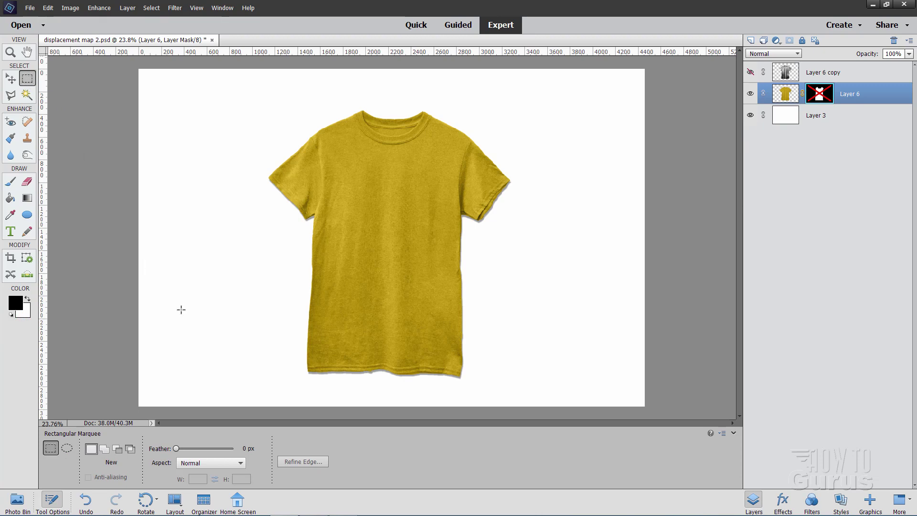
{"action": "left_click", "coordinate": [248, 448]}
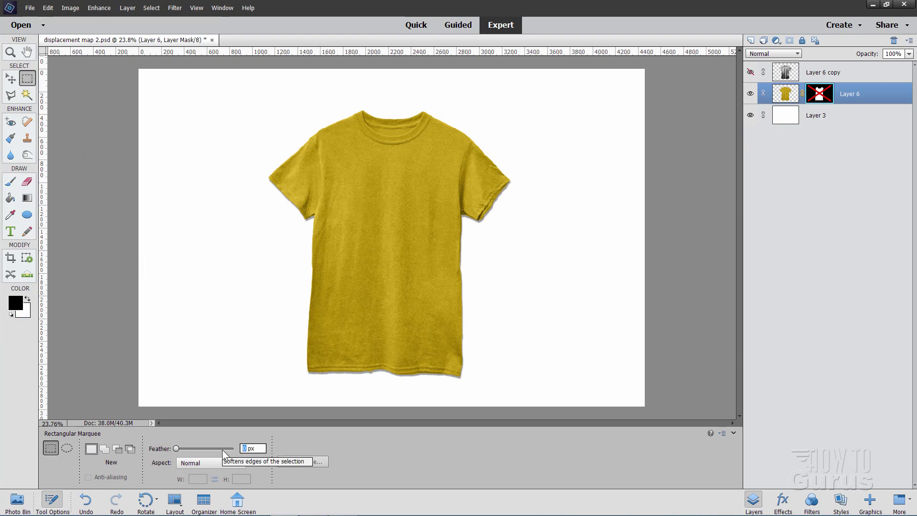
{"action": "type", "text": "1"}
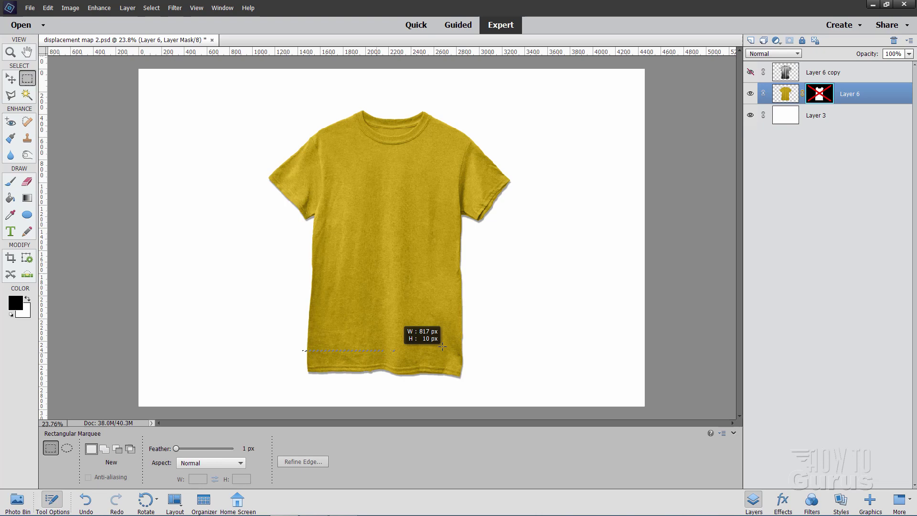
{"action": "left_click_drag", "start_coordinate": [442, 346], "coordinate": [483, 327]}
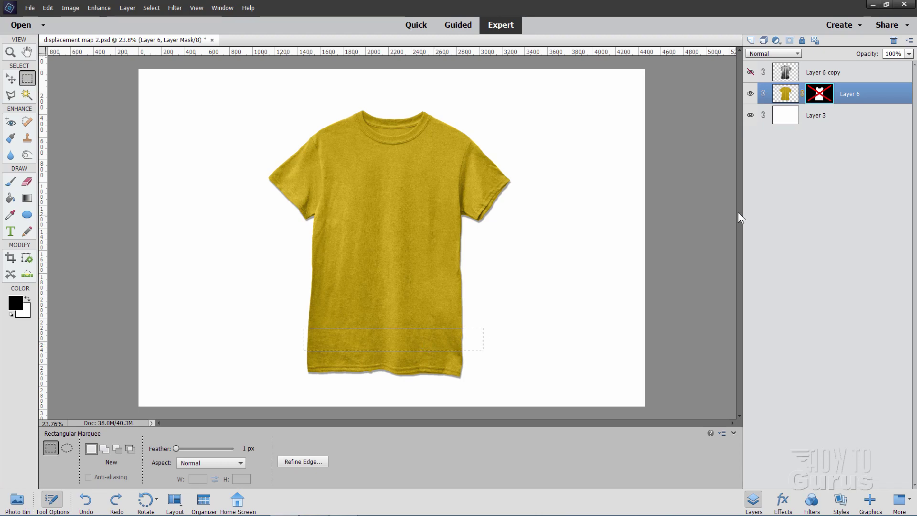
- Fill the band selection with black on a new layer, Layer 7
{"action": "left_click", "coordinate": [751, 41]}
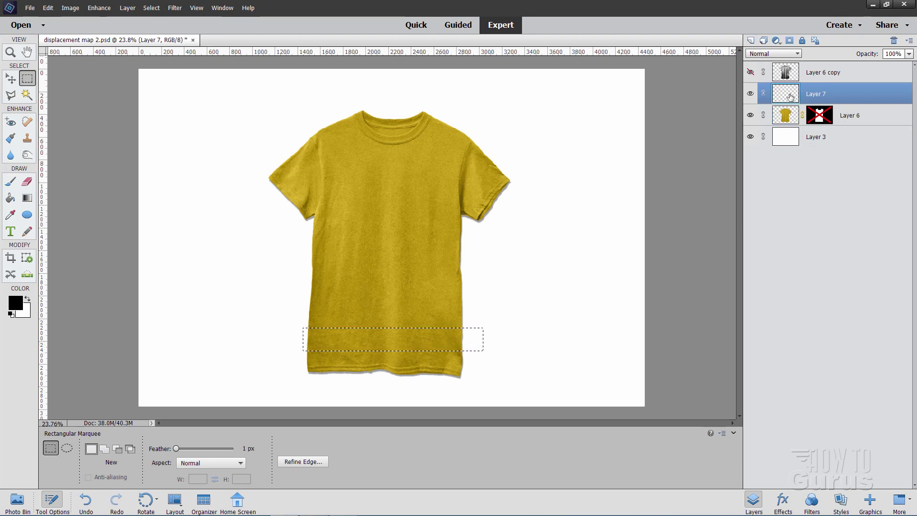
{"action": "left_click", "coordinate": [10, 197]}
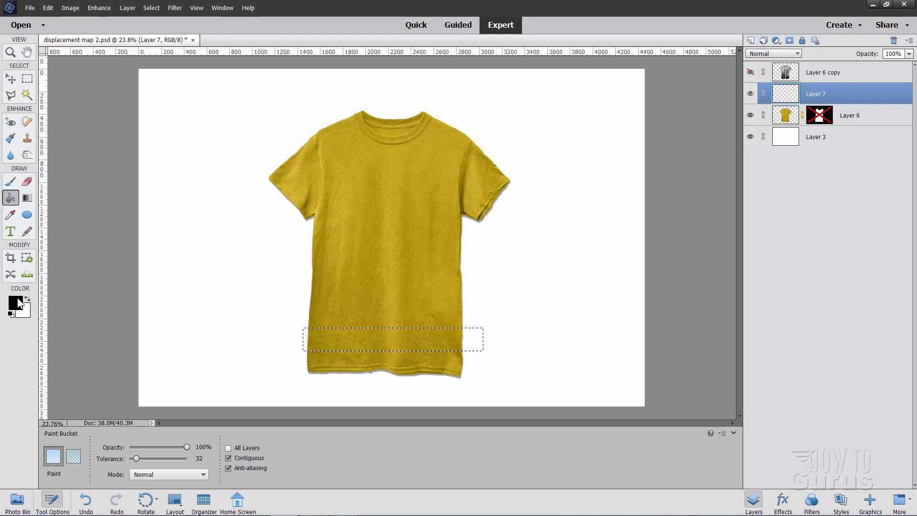
{"action": "left_click", "coordinate": [376, 341]}
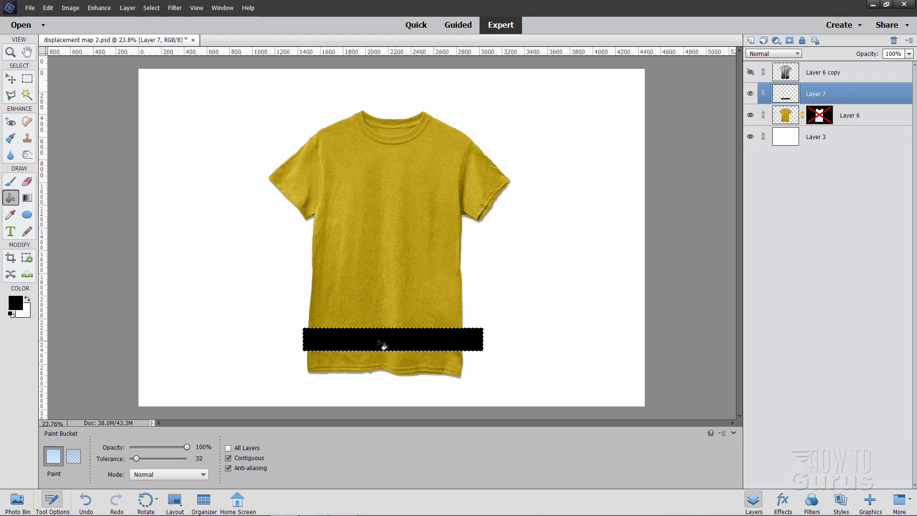
- Deselect and nudge the black bar slightly left and up
{"action": "left_click", "coordinate": [13, 83]}
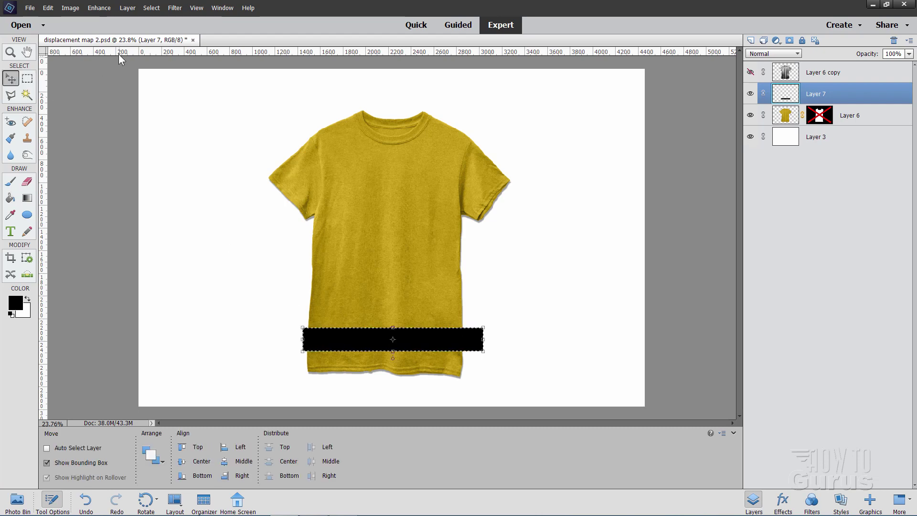
{"action": "left_click", "coordinate": [150, 7]}
{"action": "left_click", "coordinate": [160, 29]}
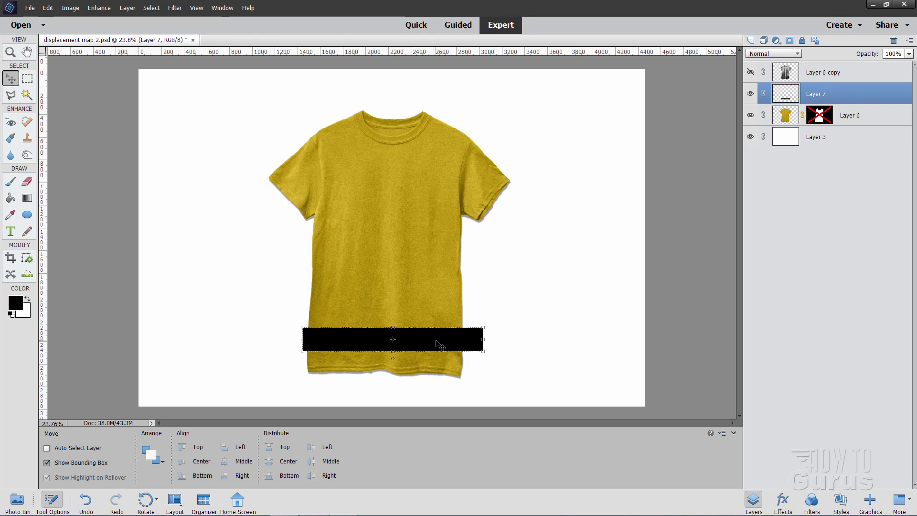
{"action": "mouse_move", "coordinate": [429, 344]}
{"action": "left_mouse_down"}
{"action": "mouse_move", "coordinate": [421, 342]}
{"action": "mouse_move", "coordinate": [434, 341]}
{"action": "left_mouse_up"}
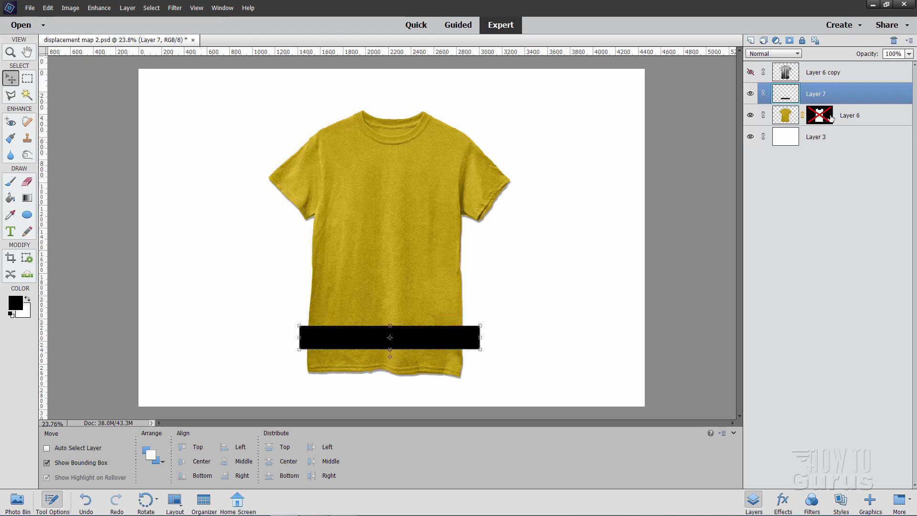
- Duplicate the stripe layer three times, moving each copy higher until the fourth reaches the chest
{"action": "right_click", "coordinate": [817, 95]}
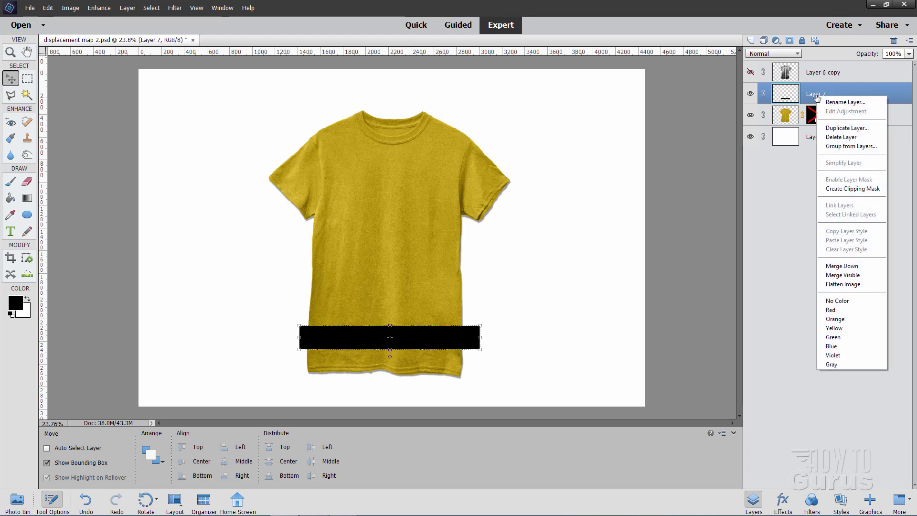
{"action": "left_click", "coordinate": [831, 128]}
{"action": "left_click", "coordinate": [547, 154]}
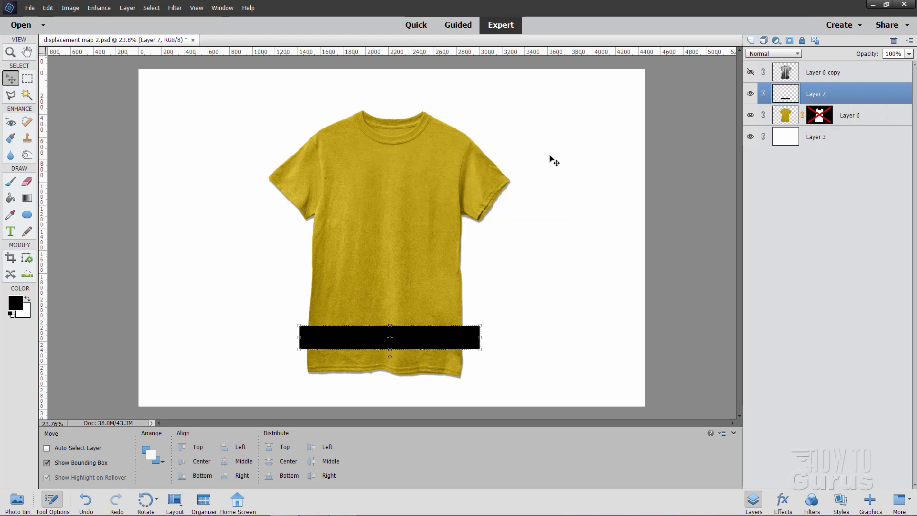
{"action": "left_click_drag", "start_coordinate": [417, 336], "coordinate": [413, 295]}
{"action": "right_click", "coordinate": [815, 95]}
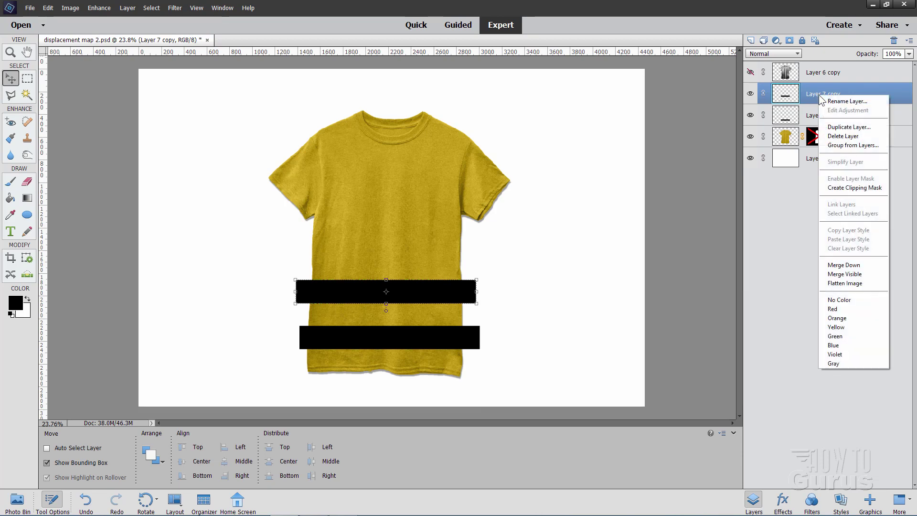
{"action": "left_click", "coordinate": [833, 128]}
{"action": "left_click", "coordinate": [541, 156]}
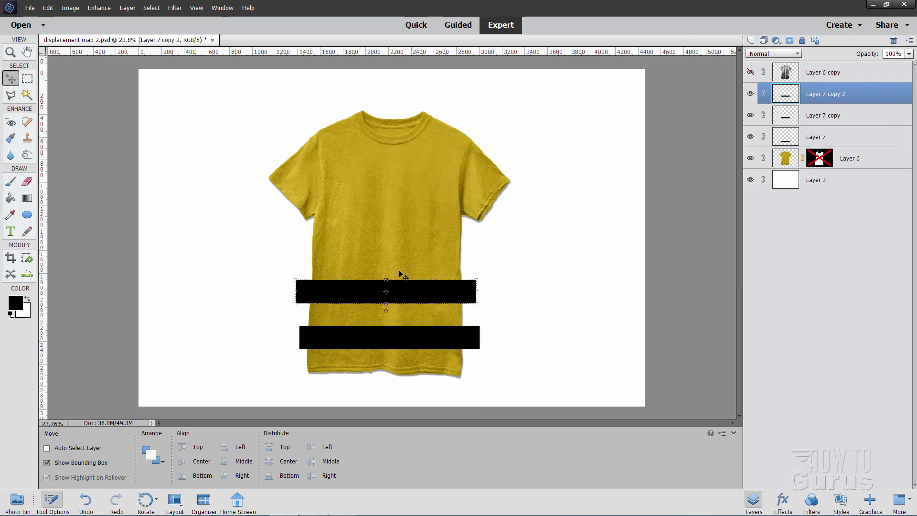
{"action": "left_click_drag", "start_coordinate": [394, 280], "coordinate": [396, 244]}
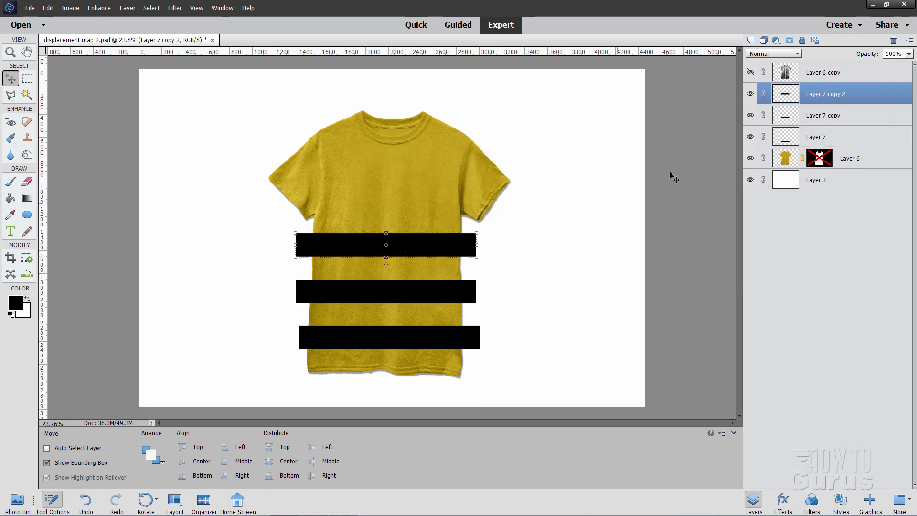
{"action": "right_click", "coordinate": [817, 98]}
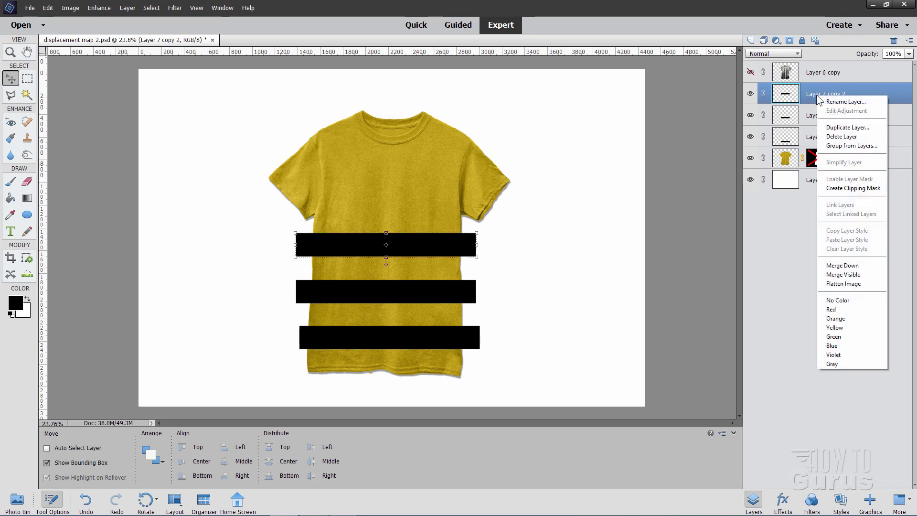
{"action": "left_click", "coordinate": [845, 127]}
{"action": "left_click", "coordinate": [548, 155]}
{"action": "left_click_drag", "start_coordinate": [406, 255], "coordinate": [404, 206]}
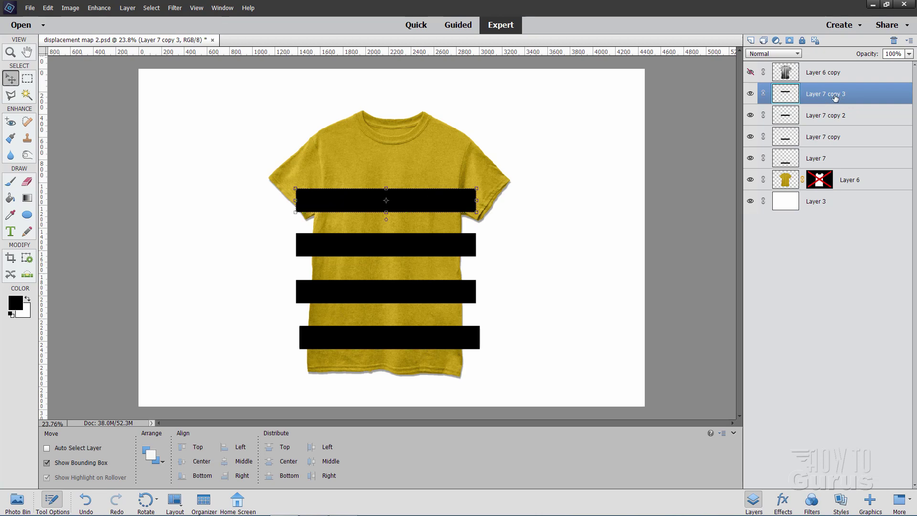
- Select Layer 7 through Layer 7 copy 3 together and merge them into one layer
{"action": "key", "text": "shift"}
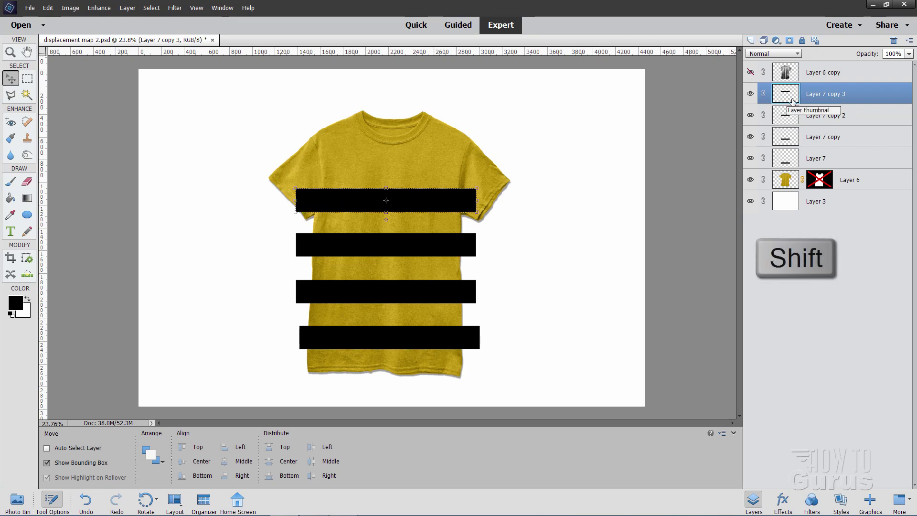
{"action": "left_click", "coordinate": [849, 163], "text": "shift"}
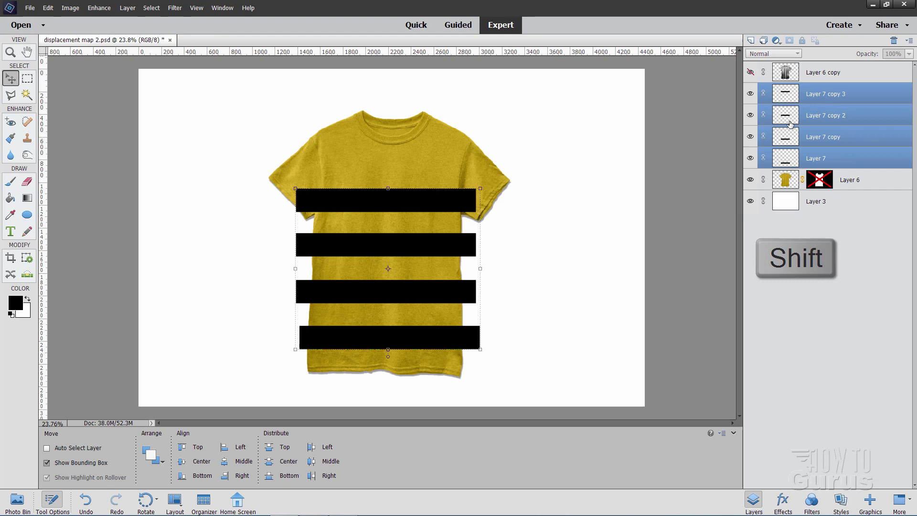
{"action": "right_click", "coordinate": [847, 141]}
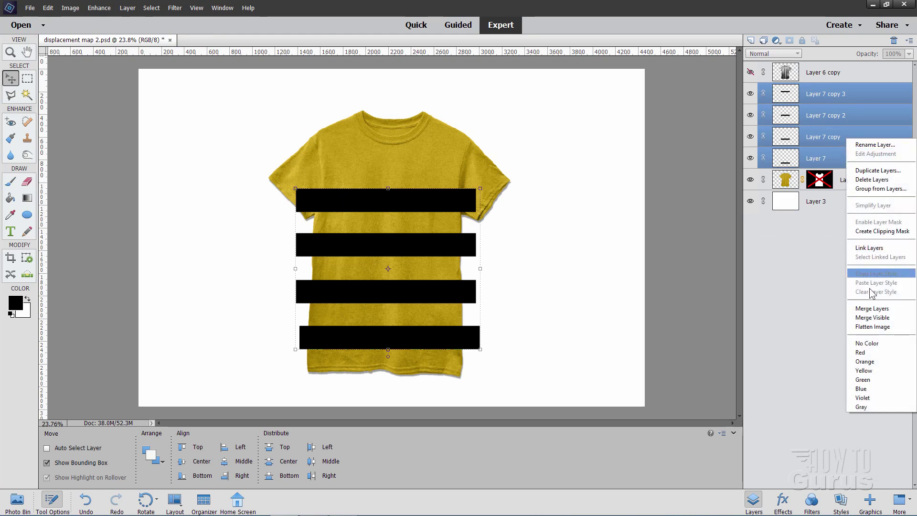
{"action": "left_click", "coordinate": [882, 309]}
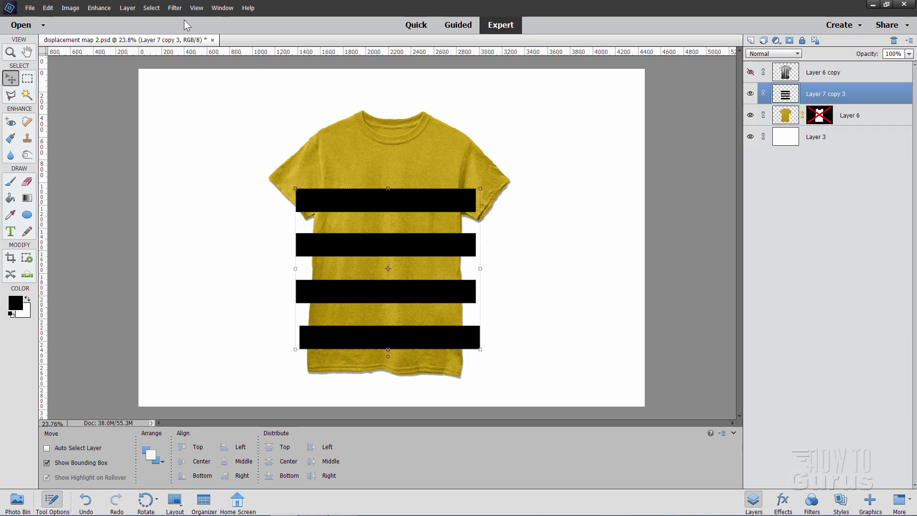
- Apply Distort > Displace at horizontal and vertical scale 50 using texture 2.psd as the map
{"action": "left_click", "coordinate": [175, 9]}
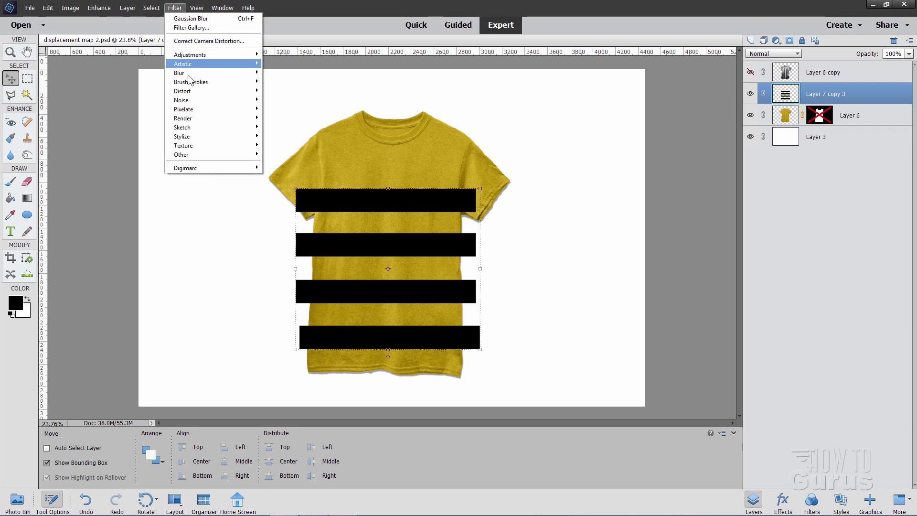
{"action": "mouse_move", "coordinate": [193, 91]}
{"action": "left_click", "coordinate": [279, 99]}
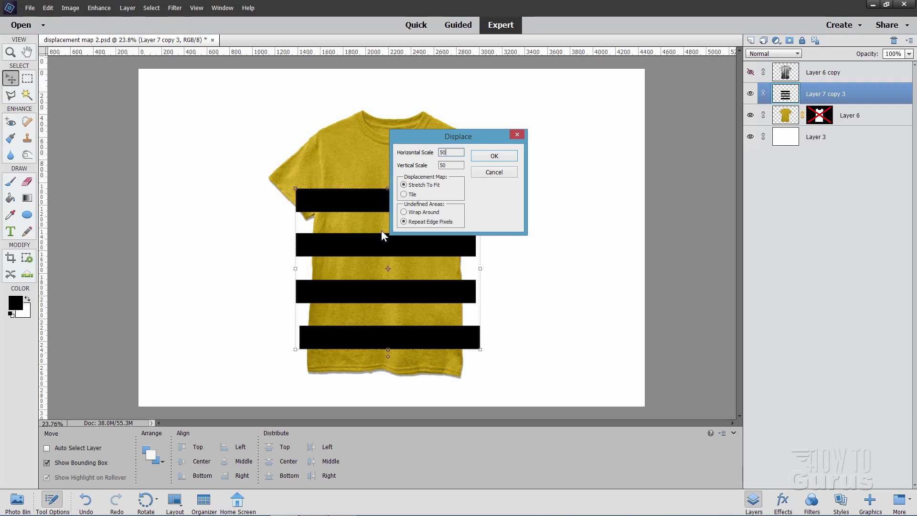
{"action": "left_click", "coordinate": [452, 165]}
{"action": "left_click", "coordinate": [494, 156]}
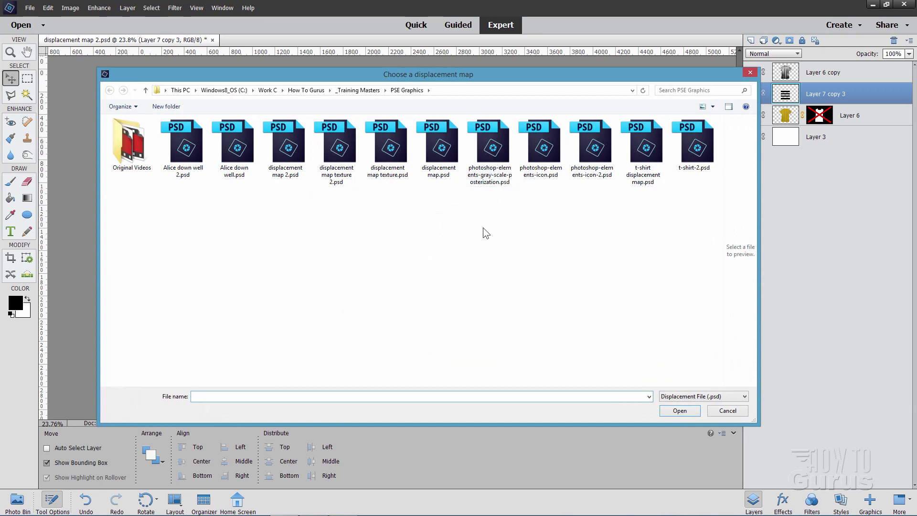
{"action": "left_click", "coordinate": [344, 168]}
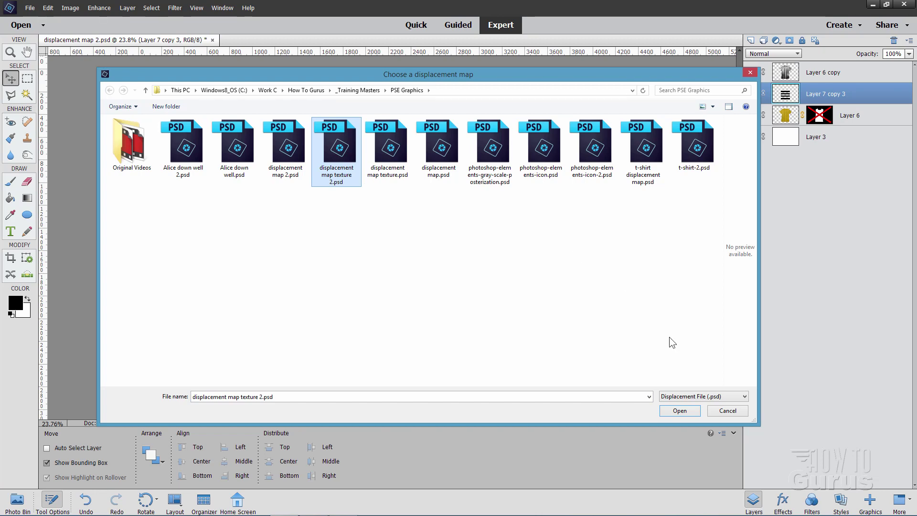
{"action": "left_click", "coordinate": [678, 410]}
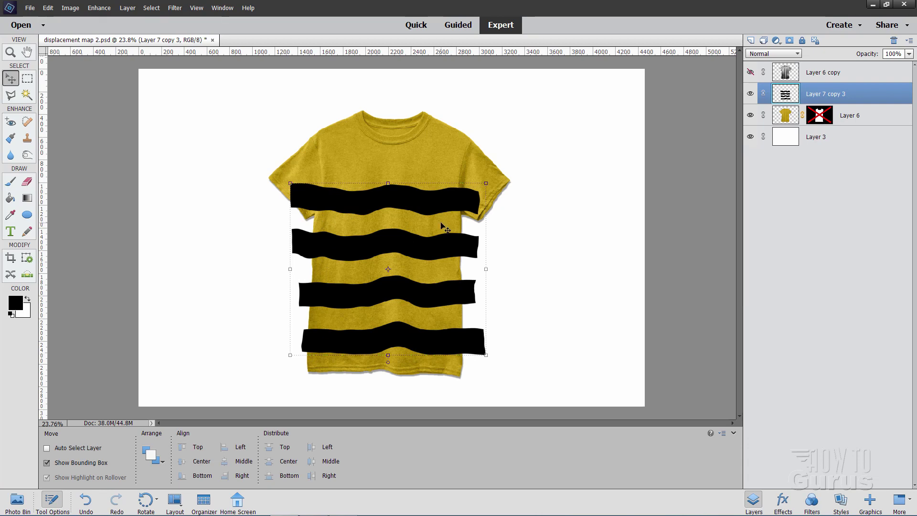
- Re-enable Layer 6's shirt mask and move it onto Layer 7 copy 3
{"action": "left_click", "coordinate": [833, 121]}
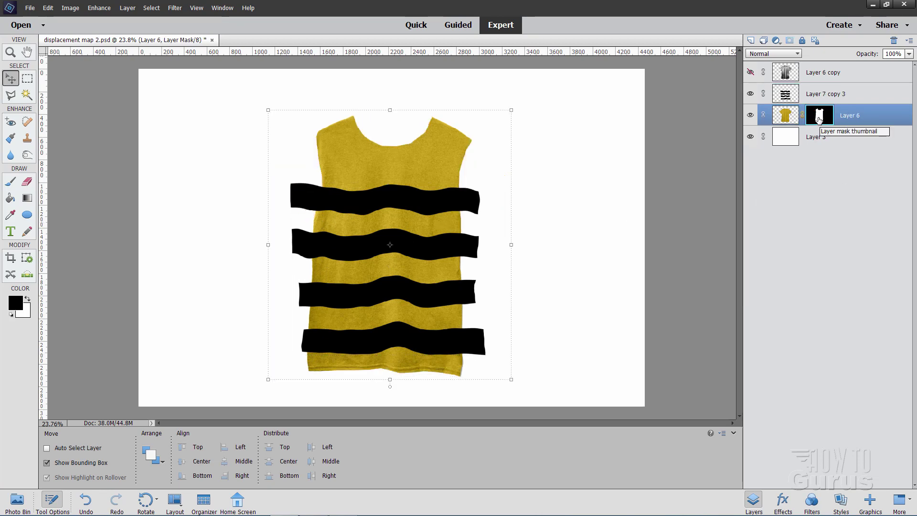
{"action": "left_click_drag", "start_coordinate": [819, 119], "coordinate": [834, 102]}
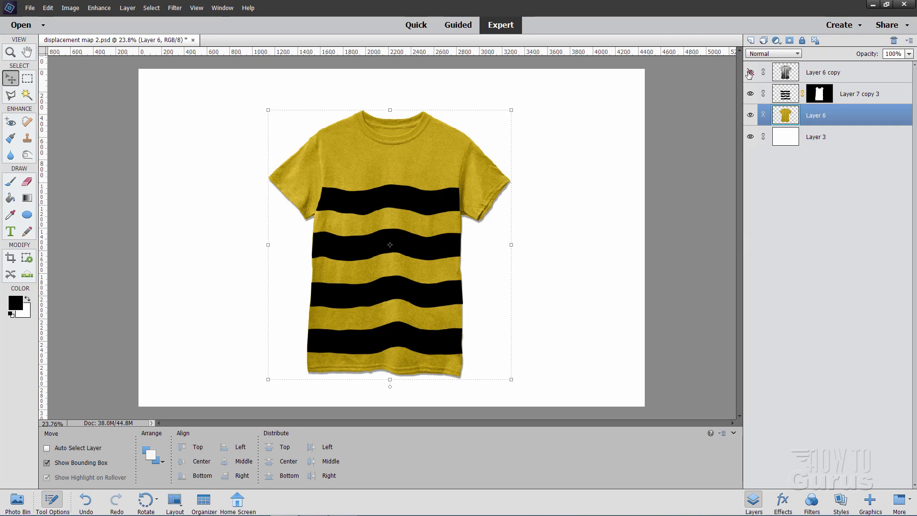
- Show and select Layer 6 copy, setting it to Screen blend mode at 25% opacity
{"action": "left_click", "coordinate": [750, 72]}
{"action": "left_click", "coordinate": [786, 73]}
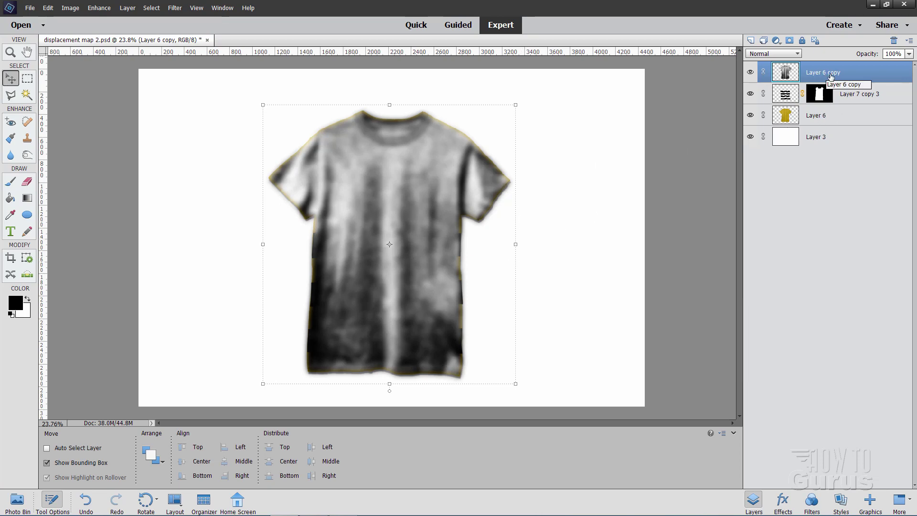
{"action": "left_click", "coordinate": [796, 54]}
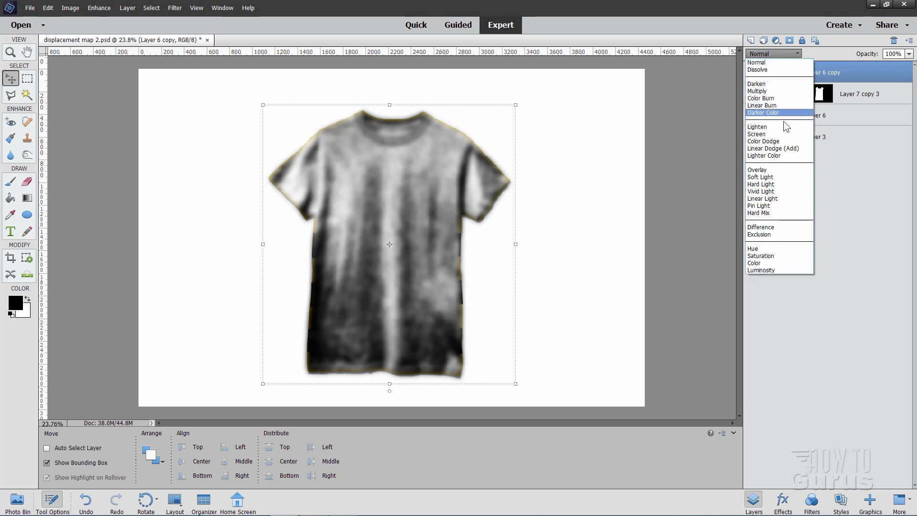
{"action": "left_click", "coordinate": [778, 134]}
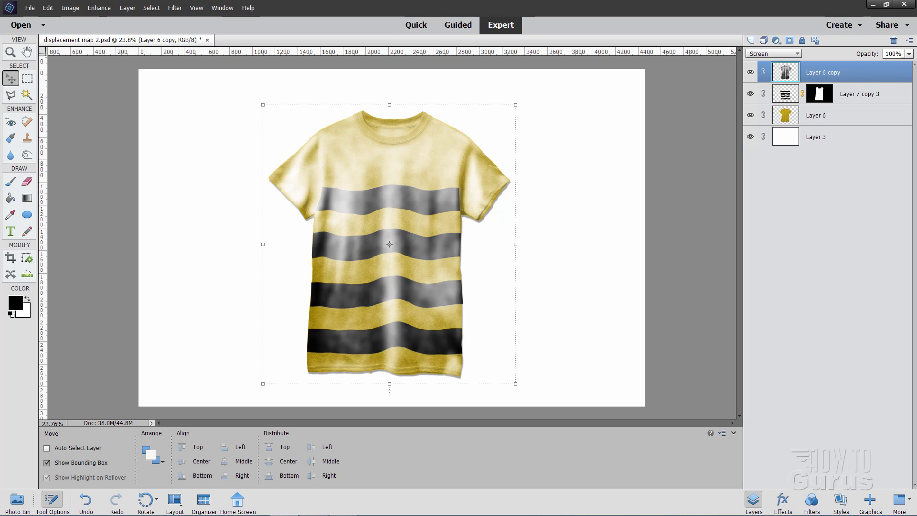
{"action": "type", "text": "25"}
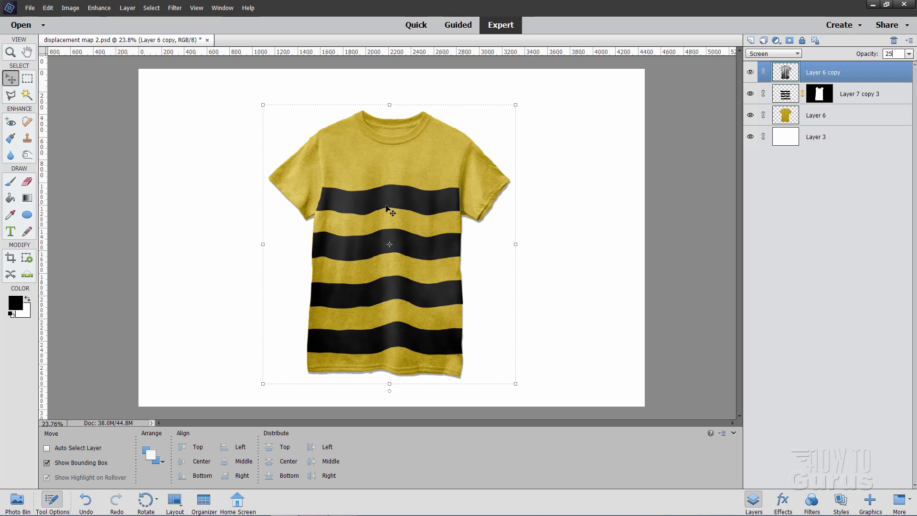
- Create a clipping mask from Layer 6 copy onto the stripes layer
{"action": "right_click", "coordinate": [819, 76]}
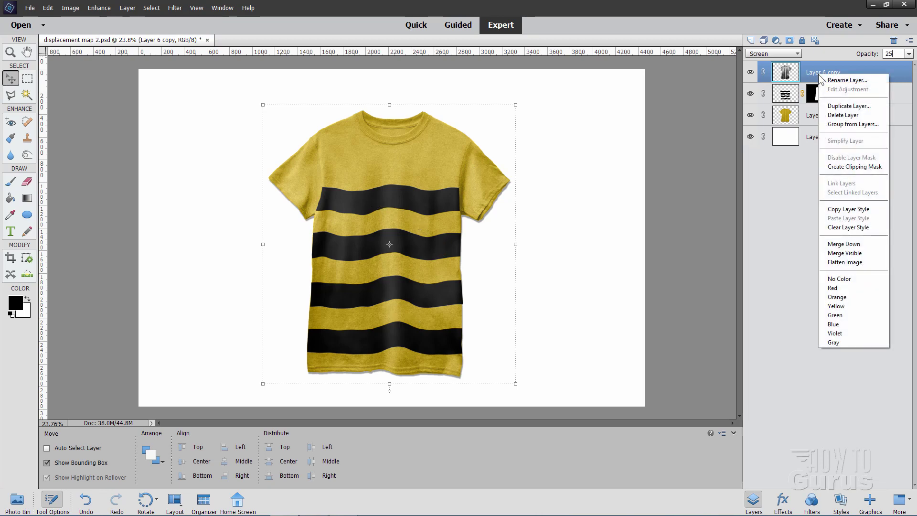
{"action": "left_click", "coordinate": [845, 167]}
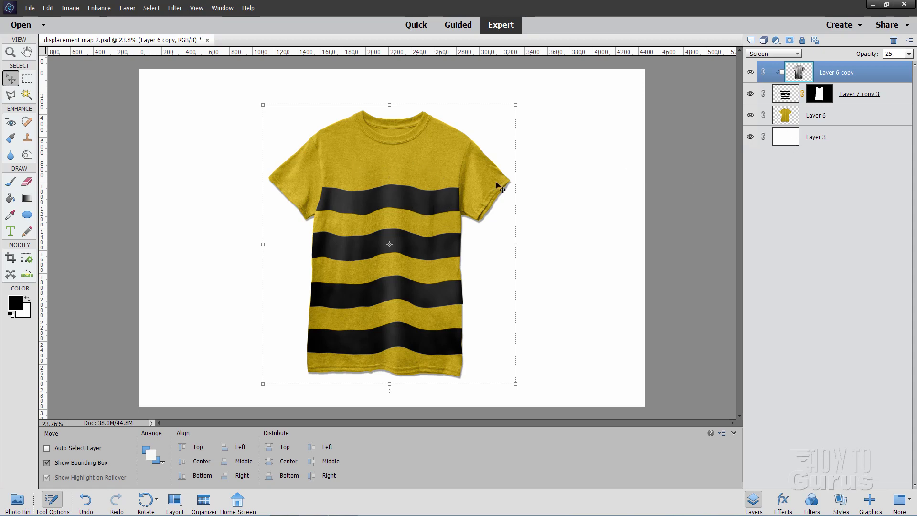
- Set the stripes layer Layer 7 copy 3 to Multiply blend mode
{"action": "left_click", "coordinate": [793, 99]}
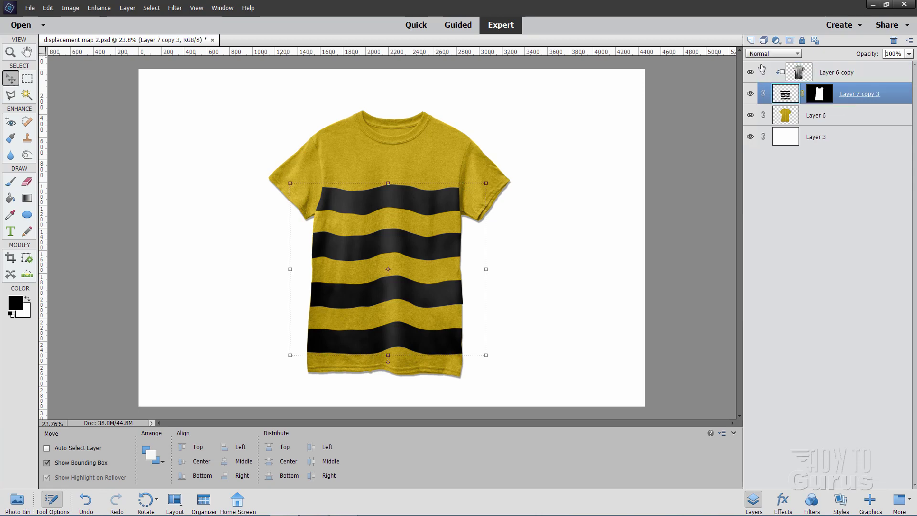
{"action": "left_click", "coordinate": [770, 53]}
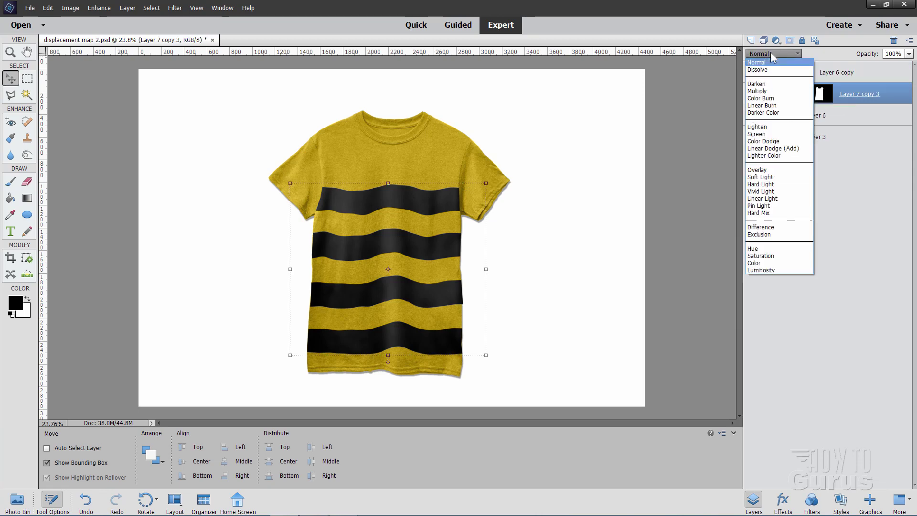
{"action": "left_click", "coordinate": [767, 95]}
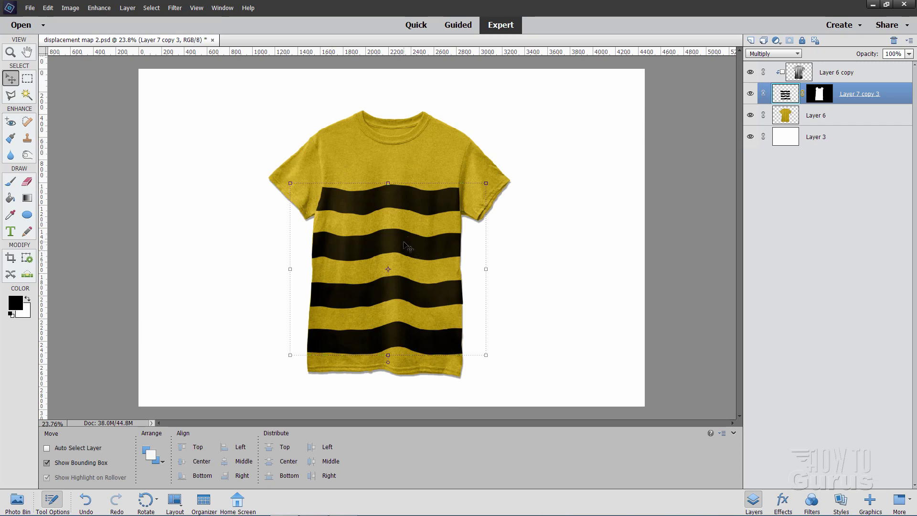
- Raise Layer 6 copy's opacity to about 40%, then select background Layer 3
{"action": "left_click", "coordinate": [793, 74]}
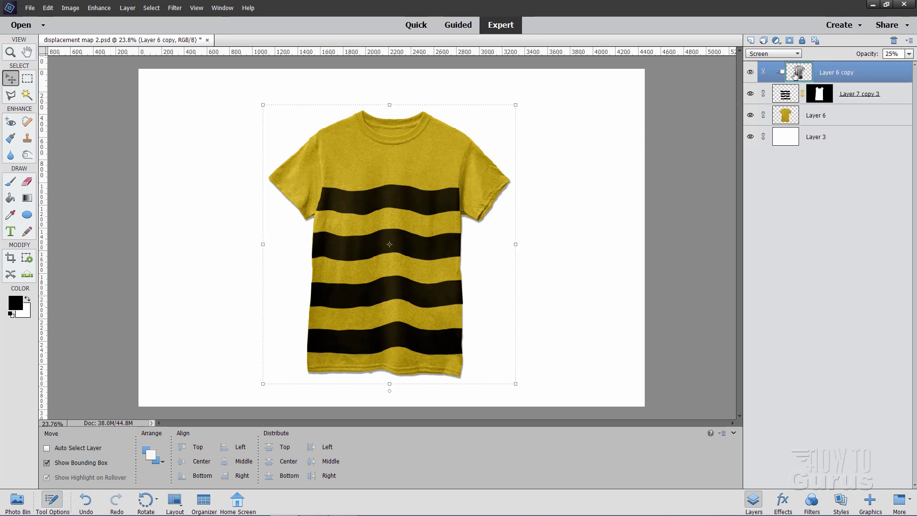
{"action": "left_click", "coordinate": [909, 54]}
{"action": "left_click_drag", "start_coordinate": [880, 66], "coordinate": [883, 65]}
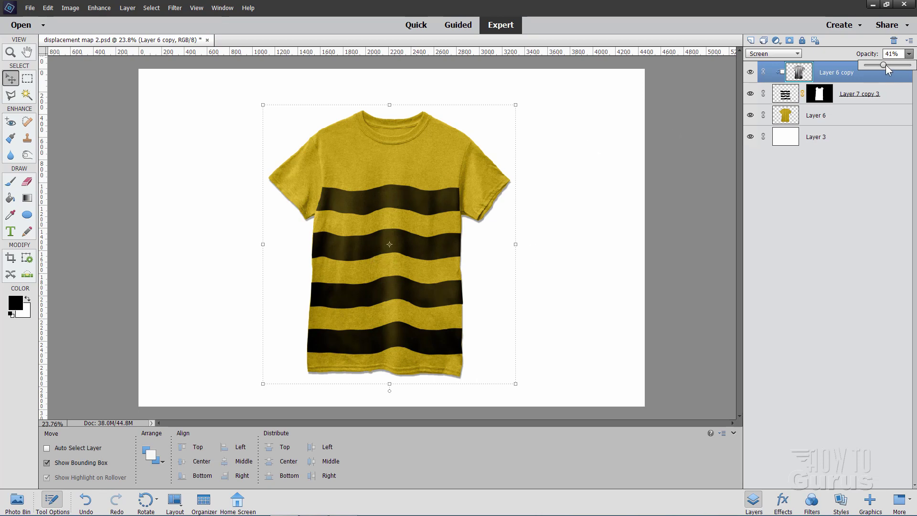
{"action": "left_click_drag", "start_coordinate": [881, 67], "coordinate": [882, 64]}
{"action": "left_click", "coordinate": [850, 138]}
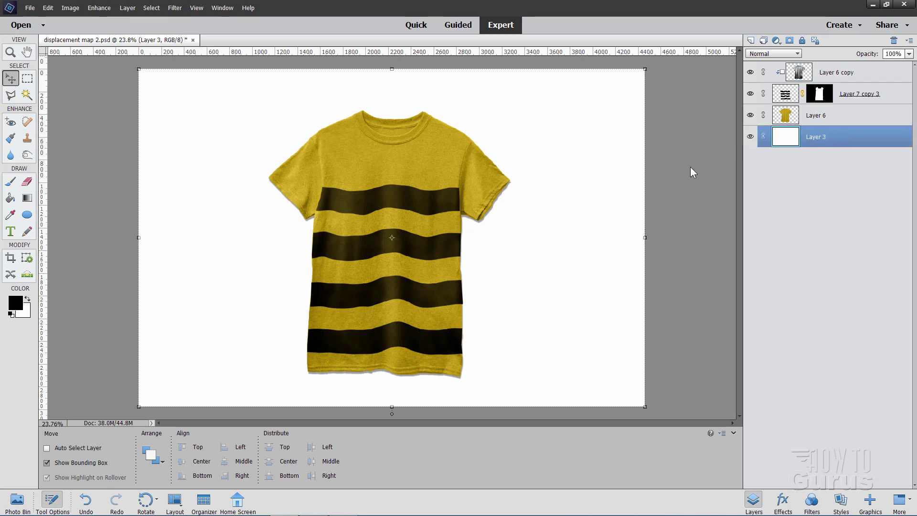